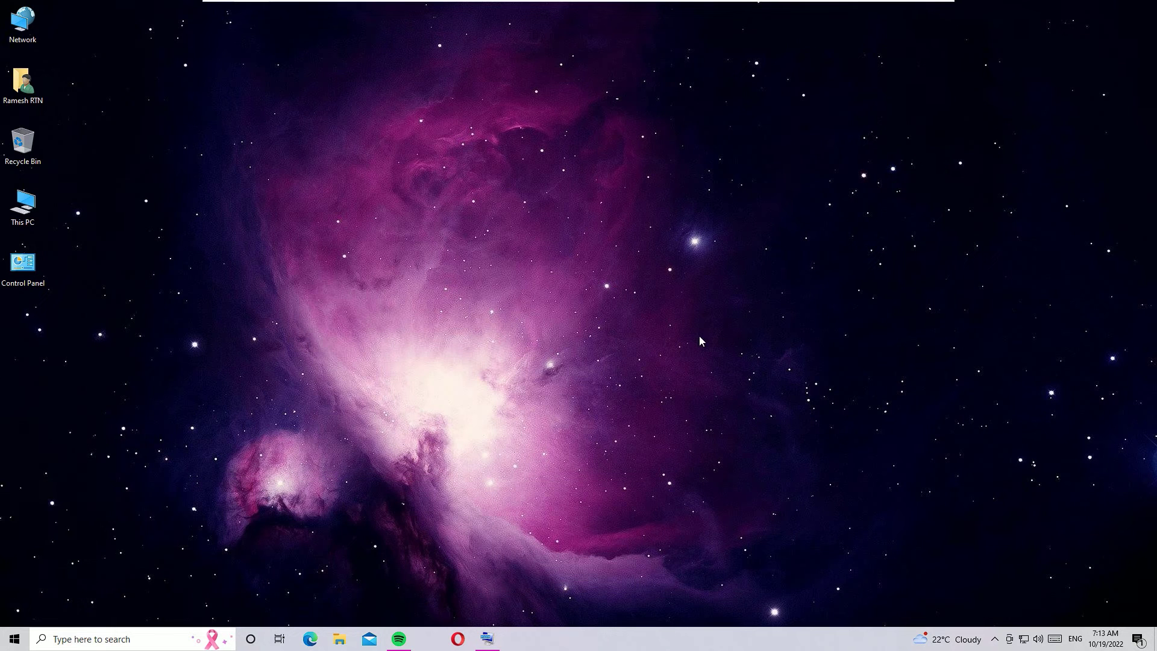
Search for 'network and' and open Control Panel from the results
key("super+s")
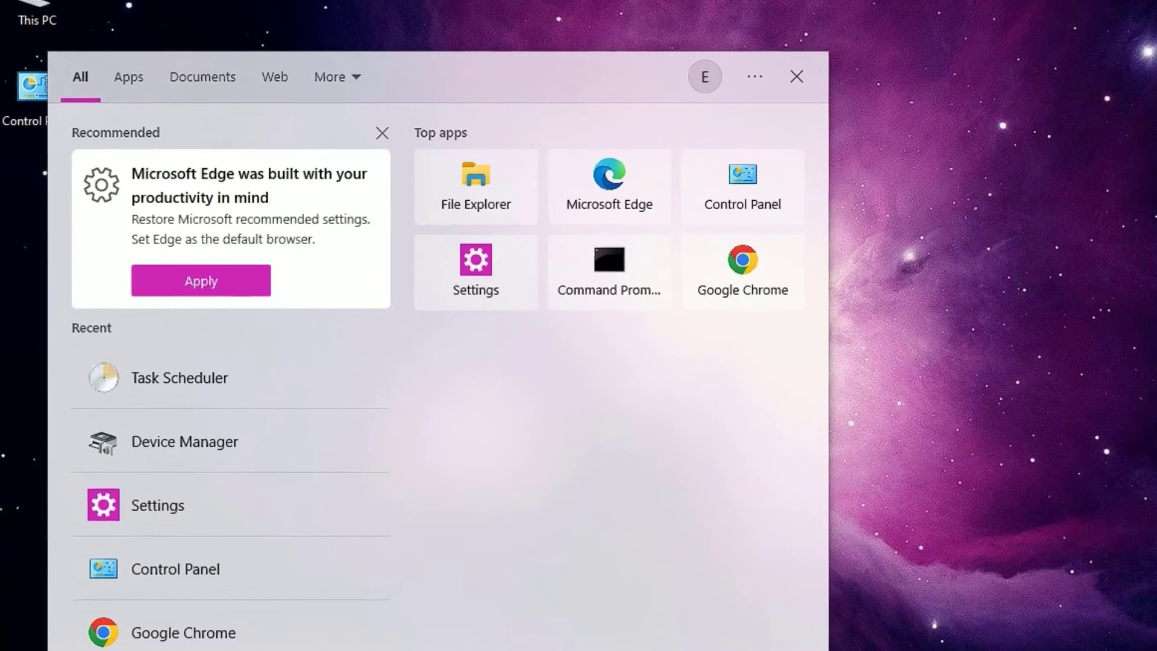
type("netwo")
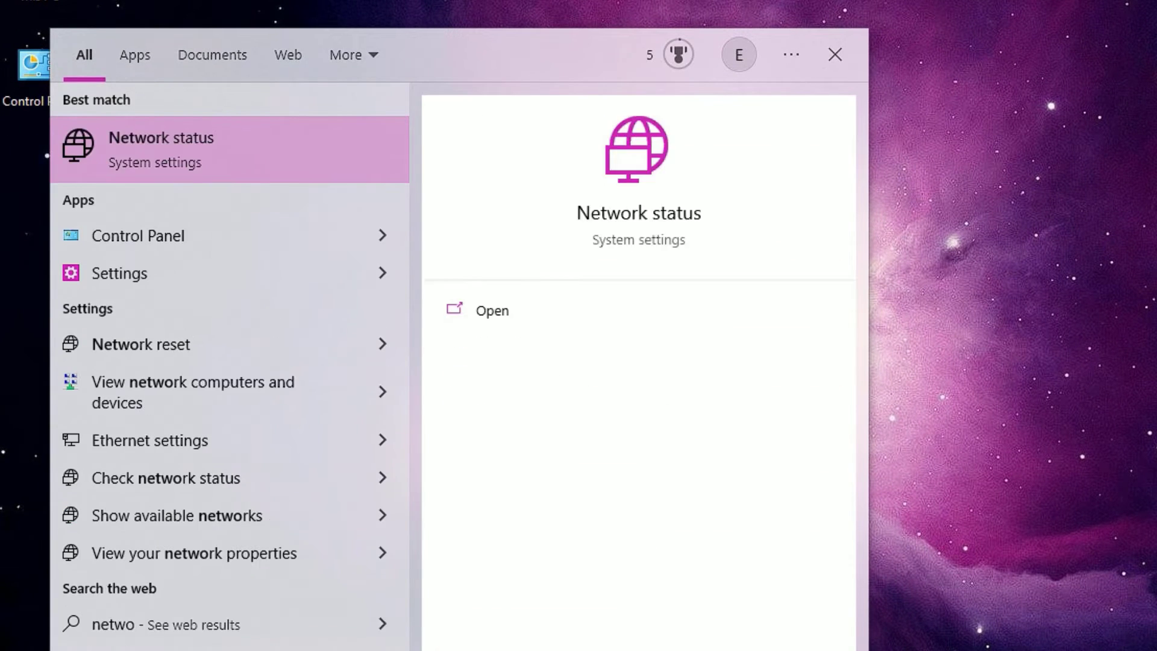
type("rk an")
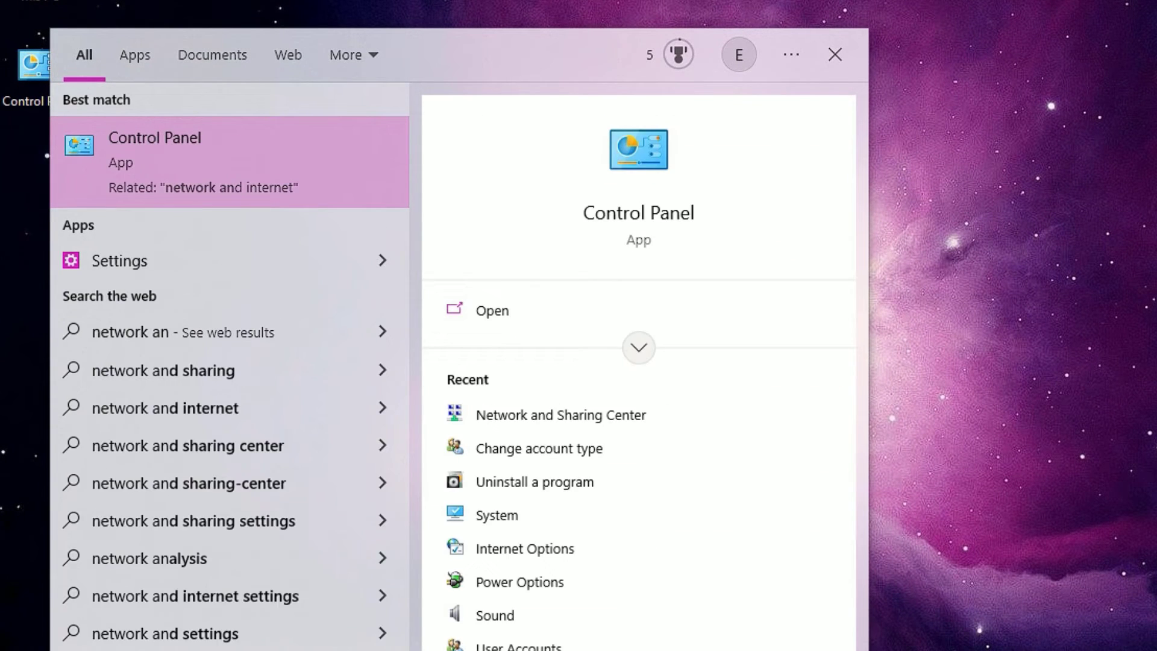
type("d s")
key("BackSpace")
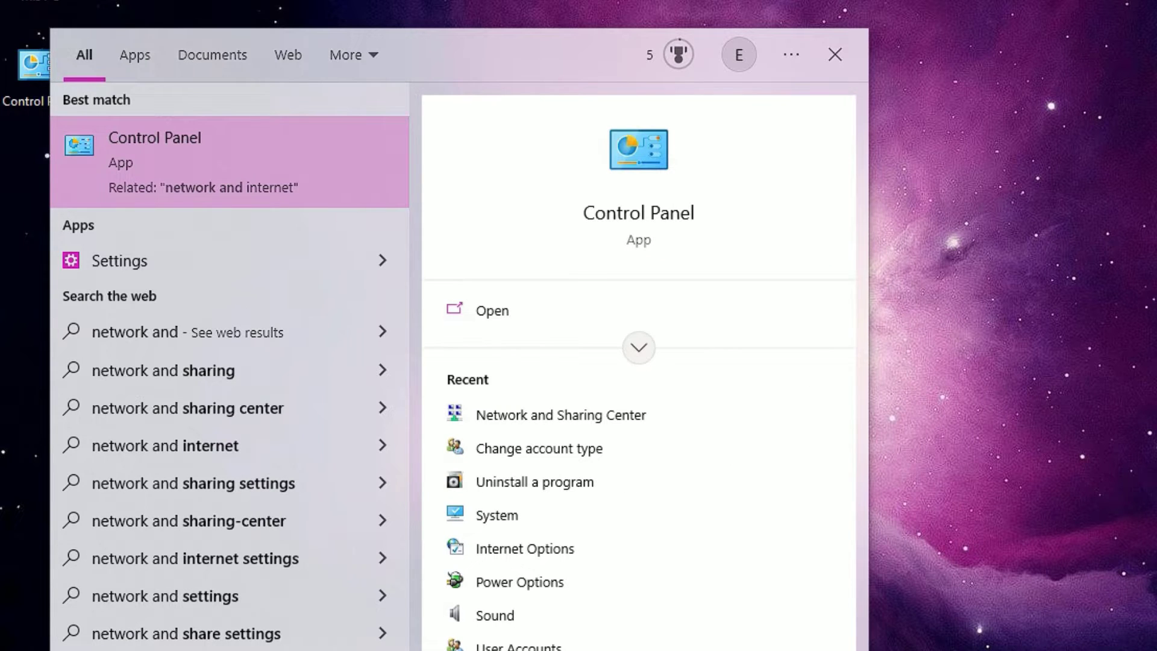
left_click(238, 157)
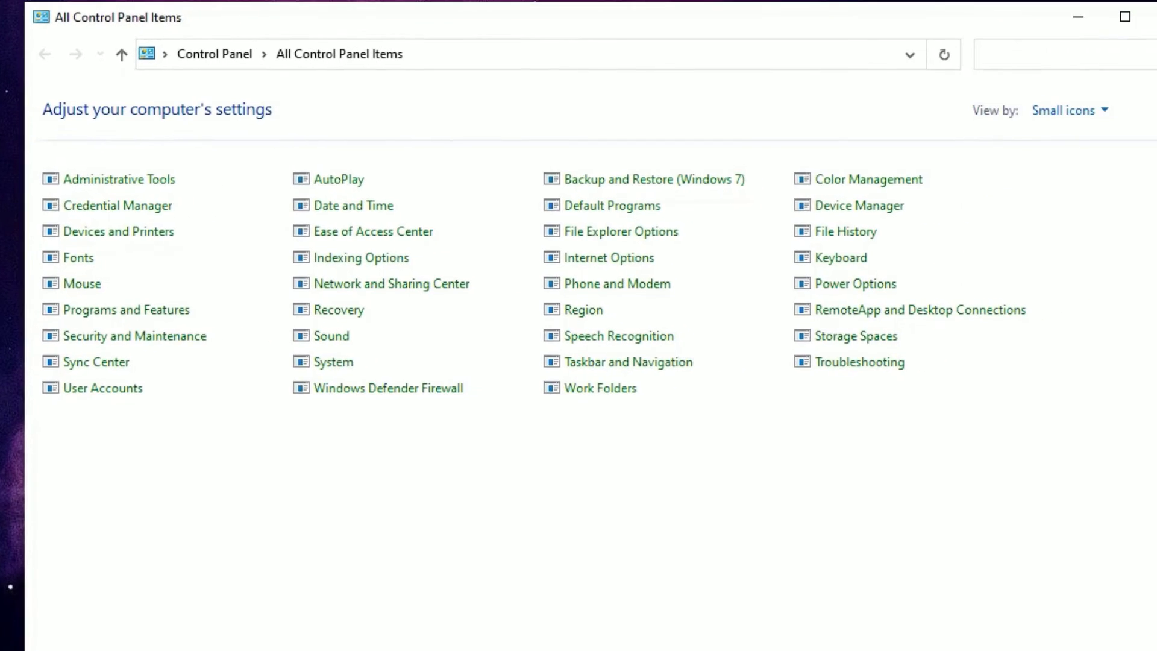
Switch Control Panel to Category view and go to Network and Sharing Center
left_click(1069, 112)
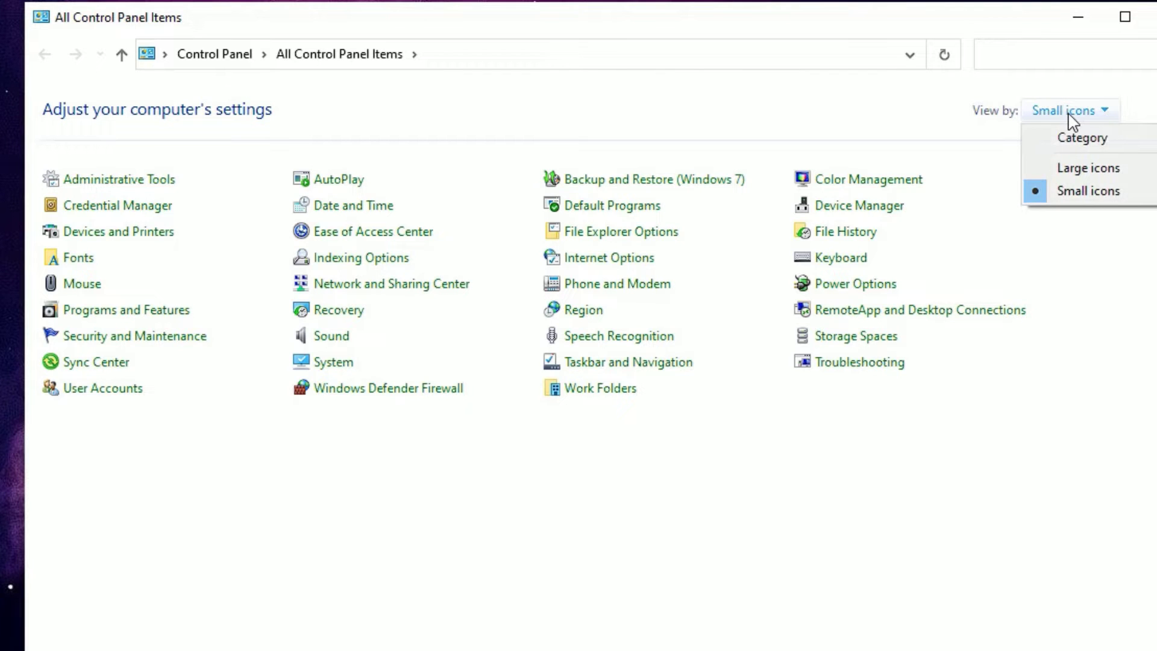
left_click(1081, 135)
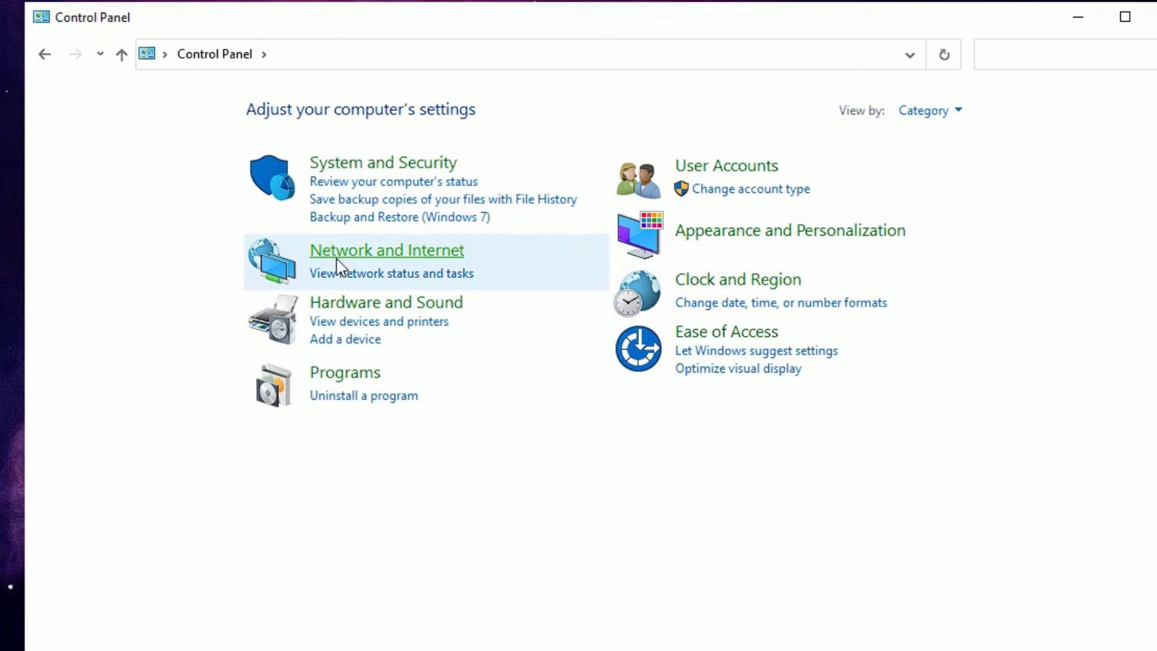
left_click(408, 249)
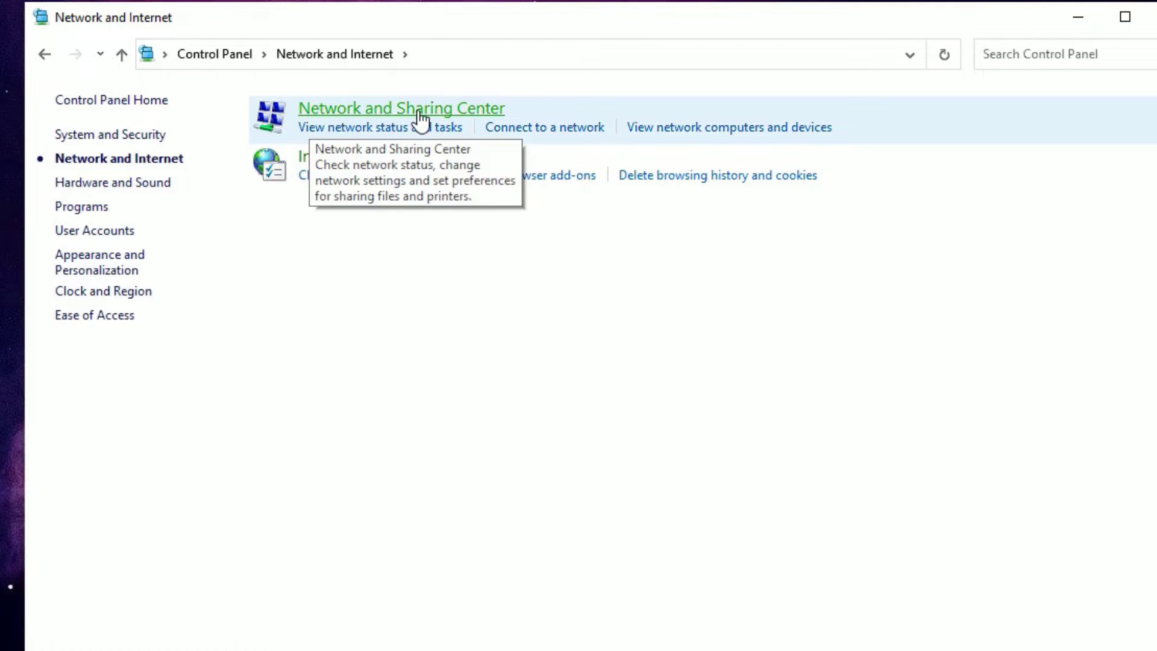
left_click(421, 117)
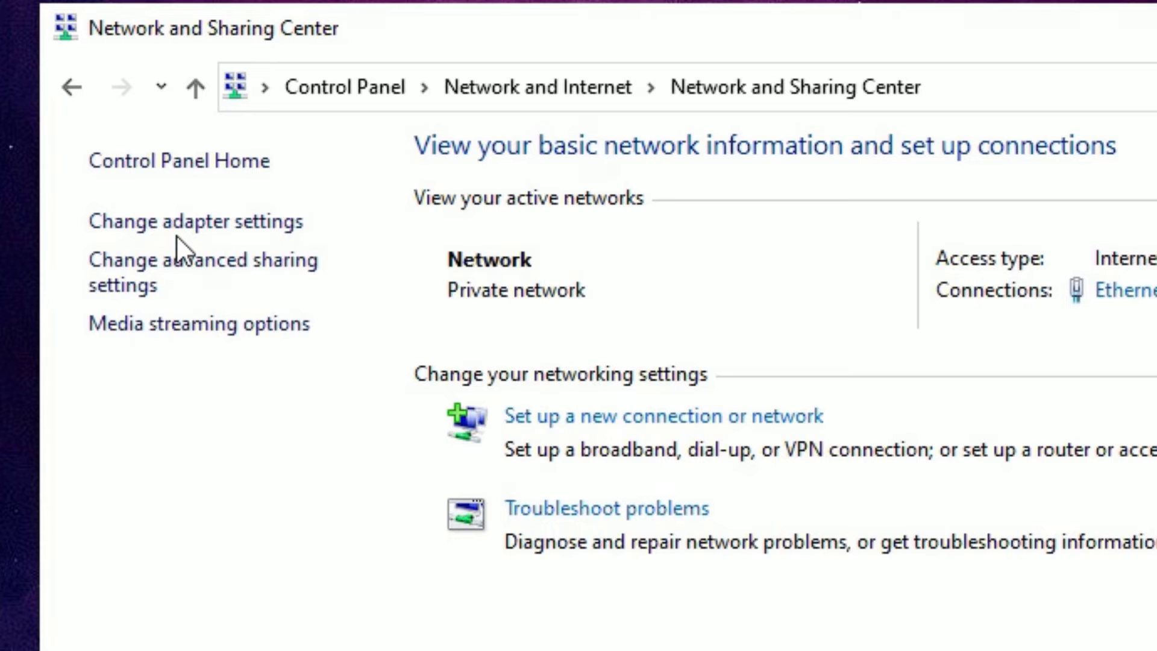
Uncheck Internet Protocol Version 6 in Ethernet0's properties, confirm with OK, and close the network windows
left_click(160, 226)
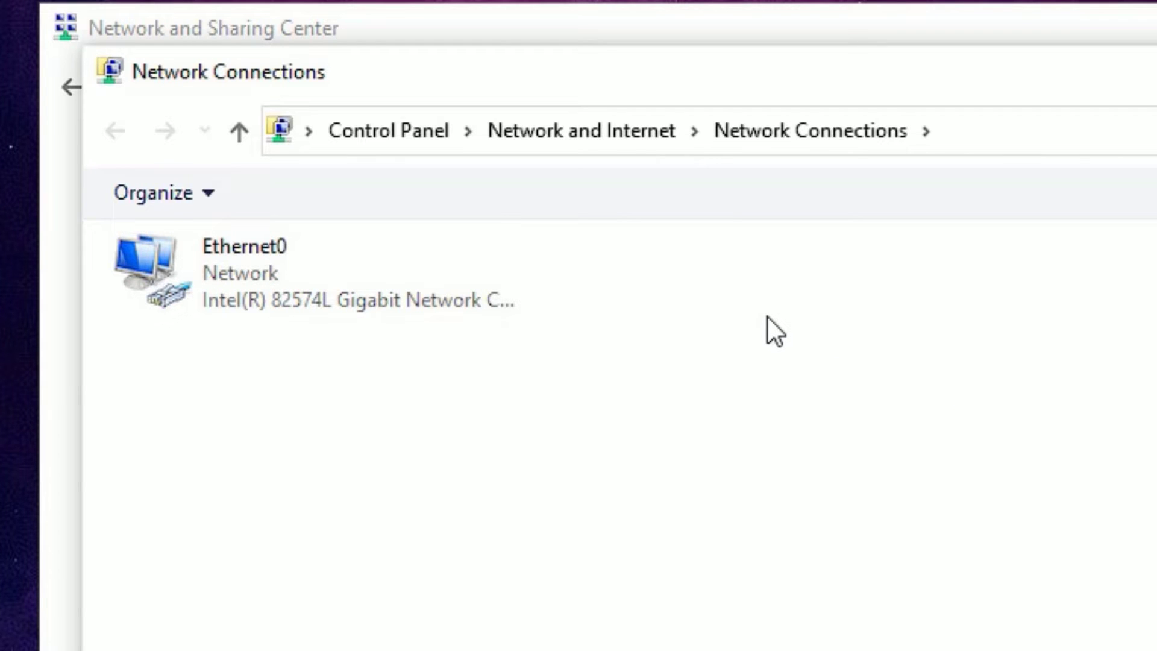
left_click(323, 297)
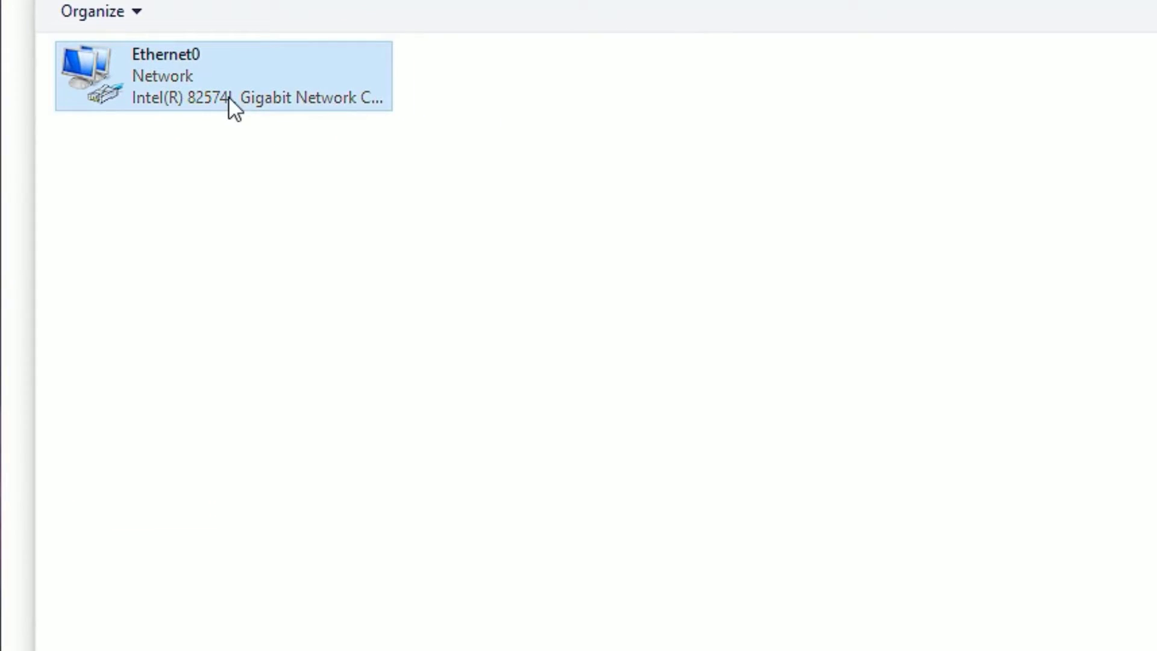
right_click(229, 97)
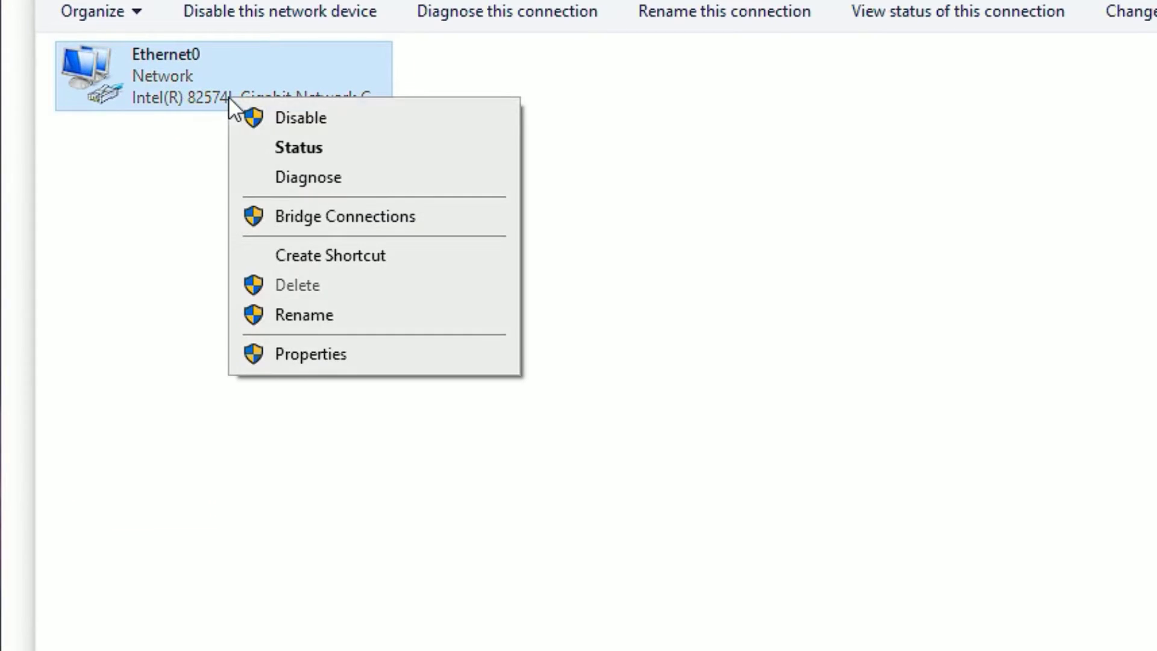
left_click(327, 342)
scroll(327, 342, "down", 1)
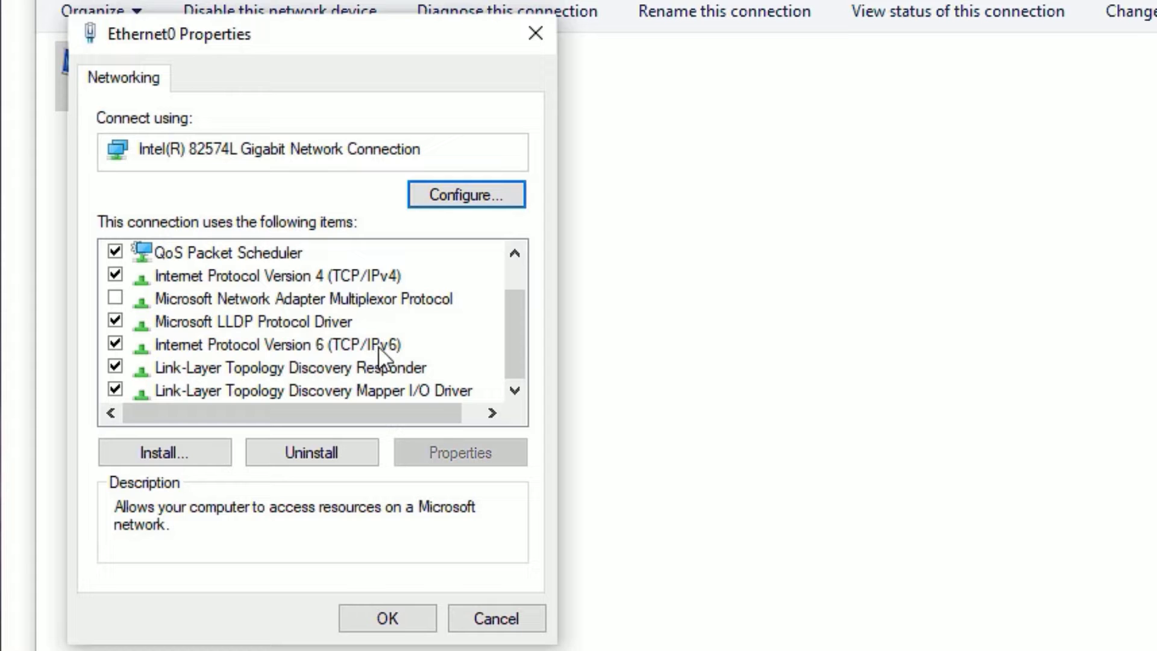
left_click(115, 346)
left_click(391, 621)
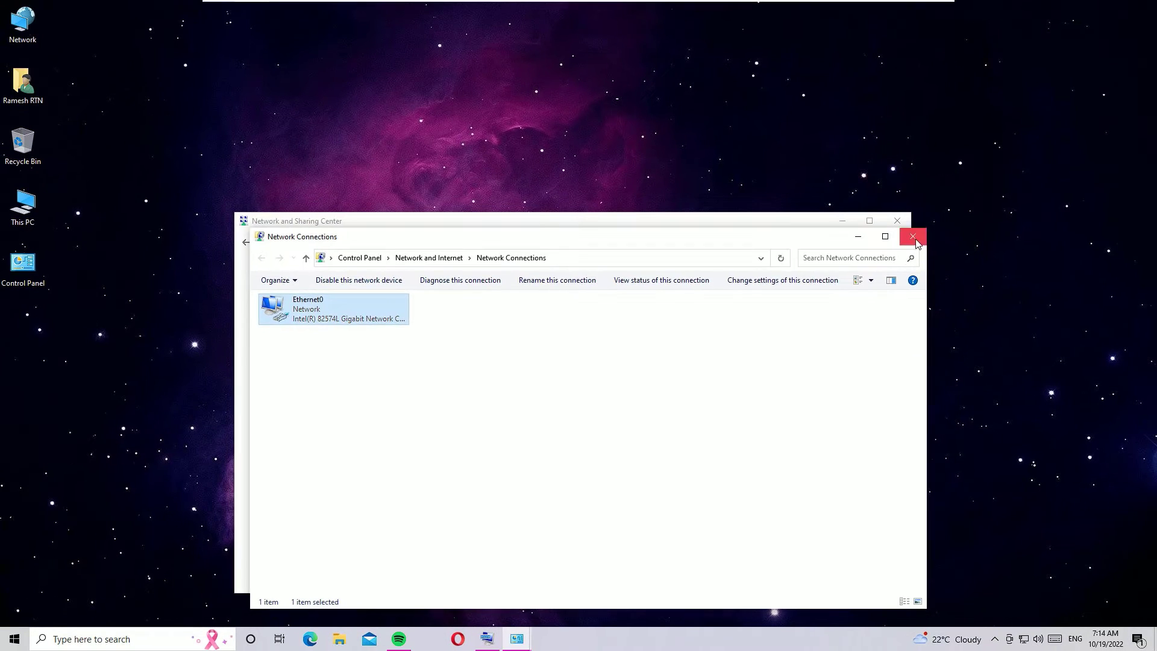
left_click(914, 237)
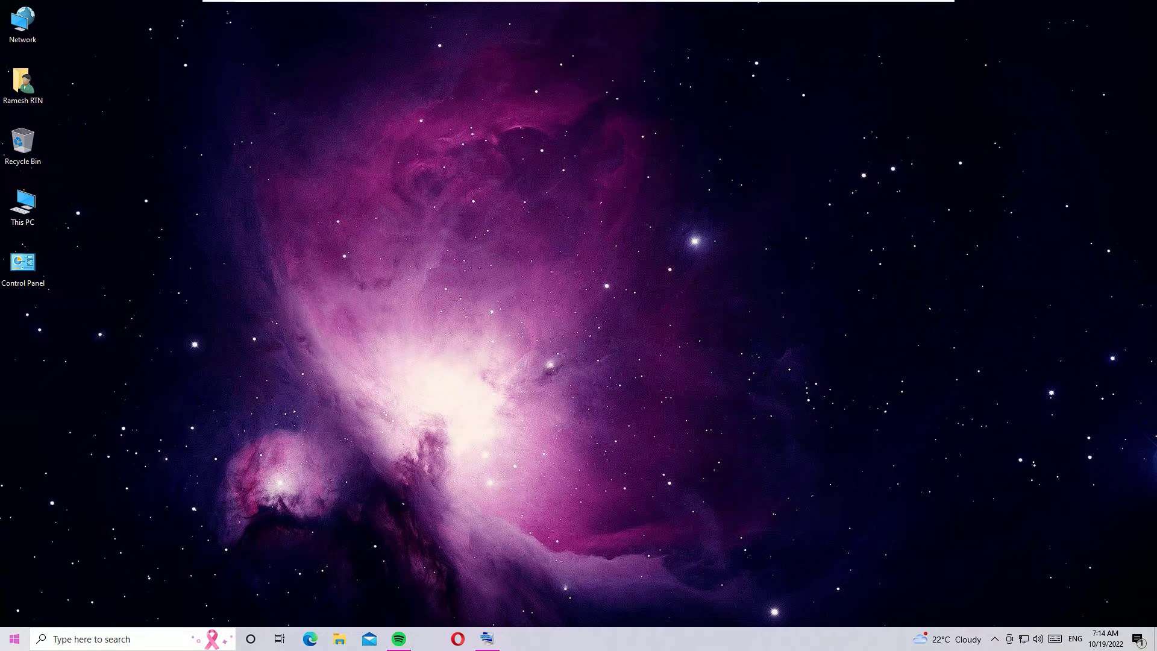
Open the Start menu, show its Sleep/Shut down/Restart options, then dismiss them
left_click(11, 635)
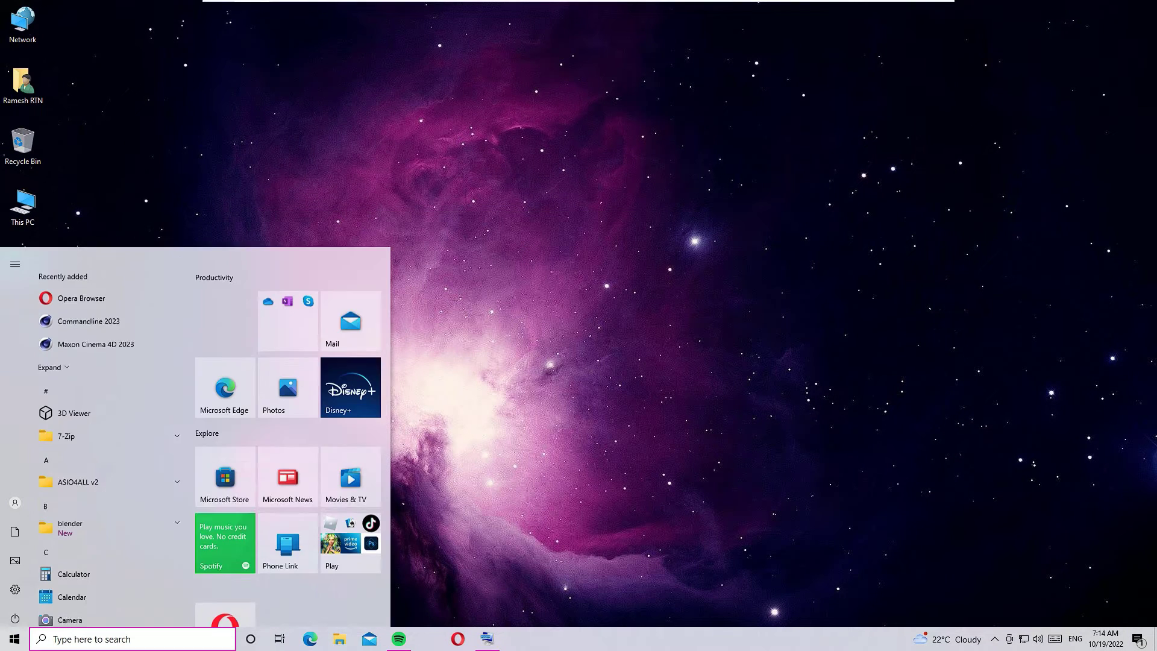
left_click(15, 612)
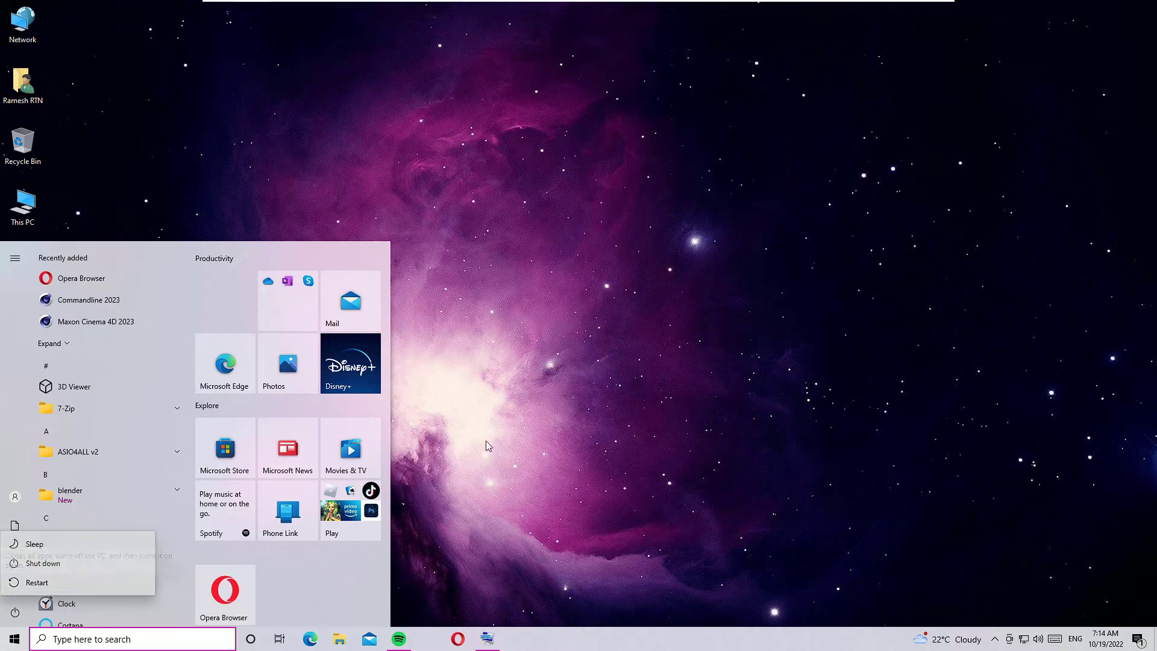
key("Escape")
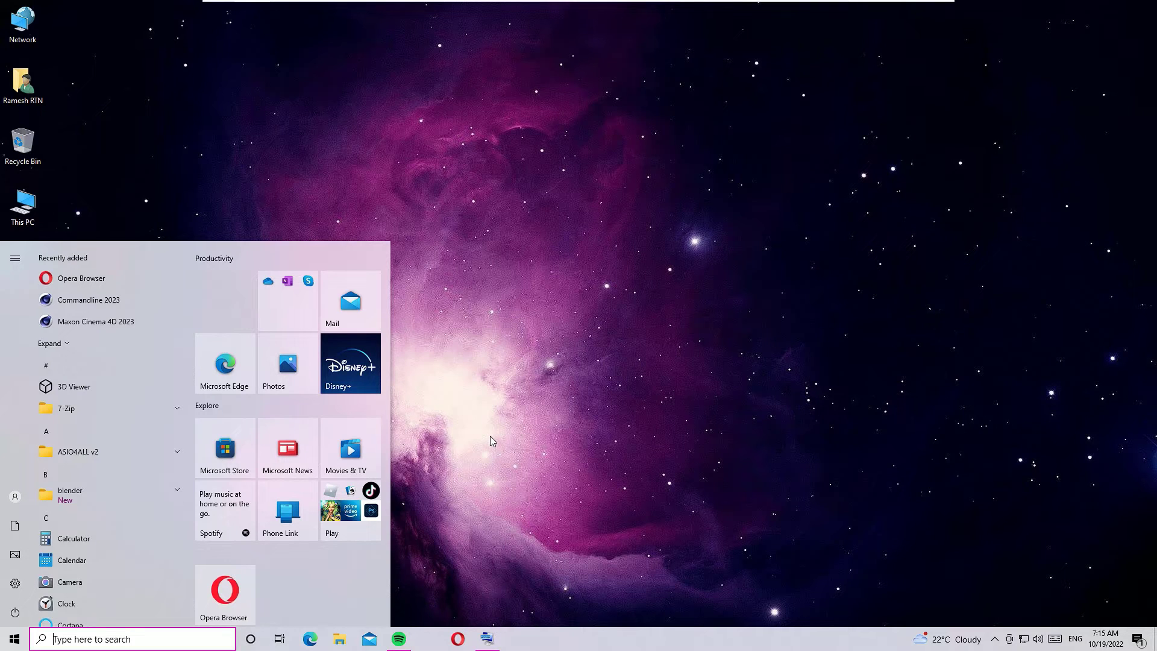
Reopen Control Panel and go to Network Connections via Network and Sharing Center
key("super+s")
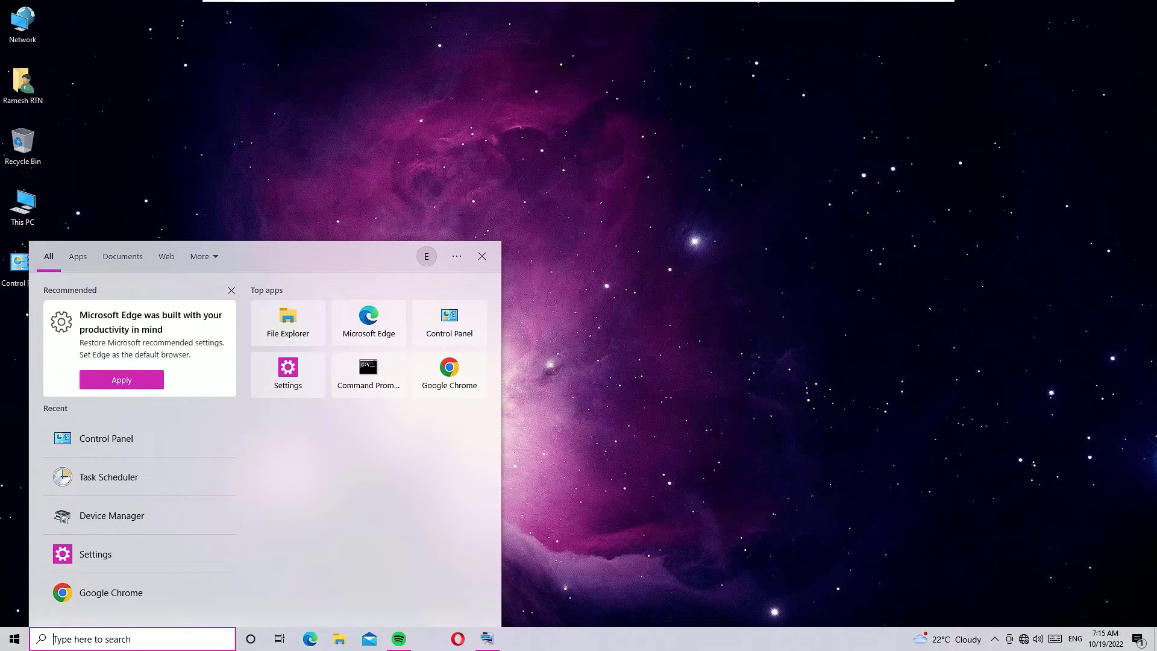
left_click(125, 438)
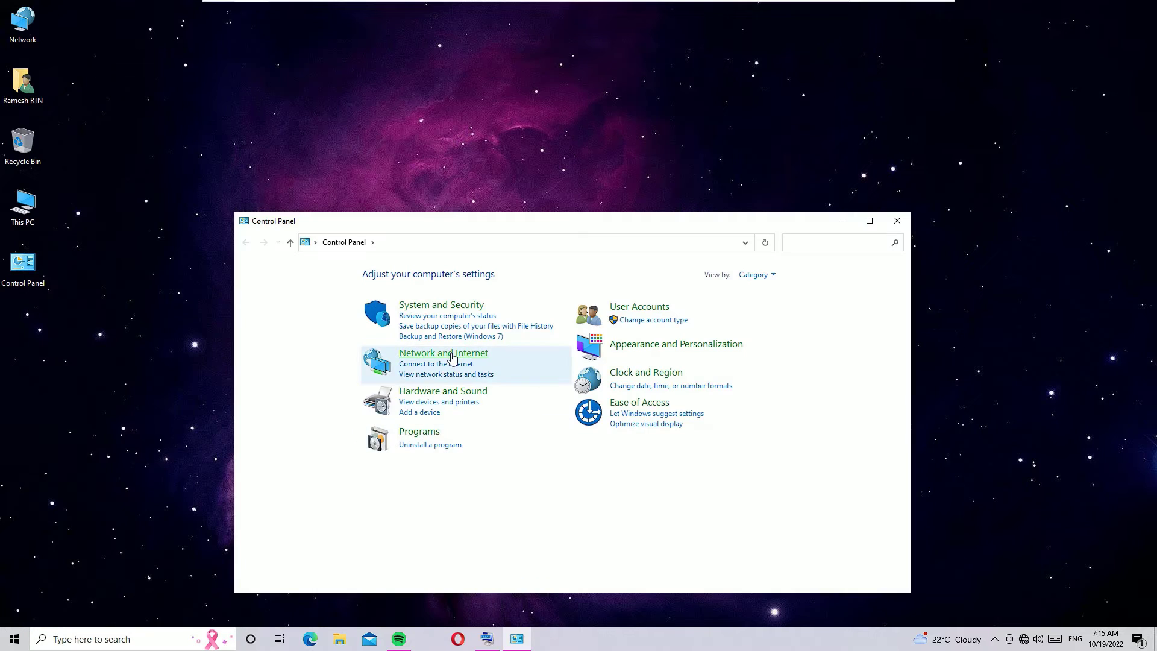
left_click(449, 360)
left_click(447, 274)
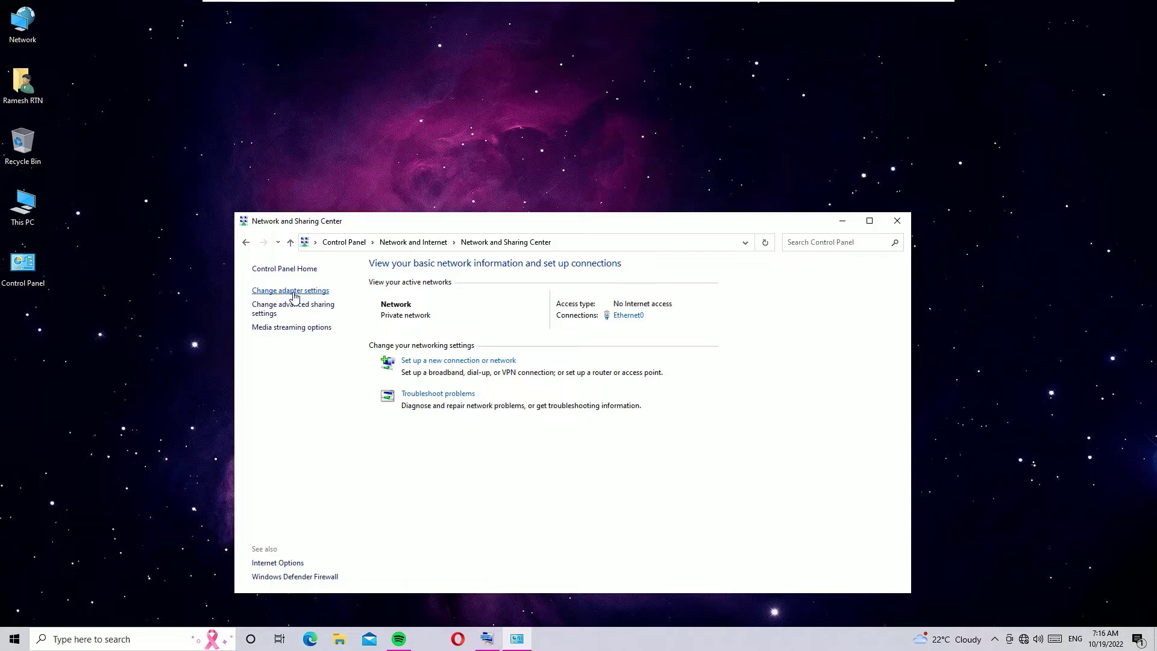
left_click(295, 292)
Uncheck IPv6 in the Wi-Fi 2 adapter's properties and confirm with OK
left_click(453, 321)
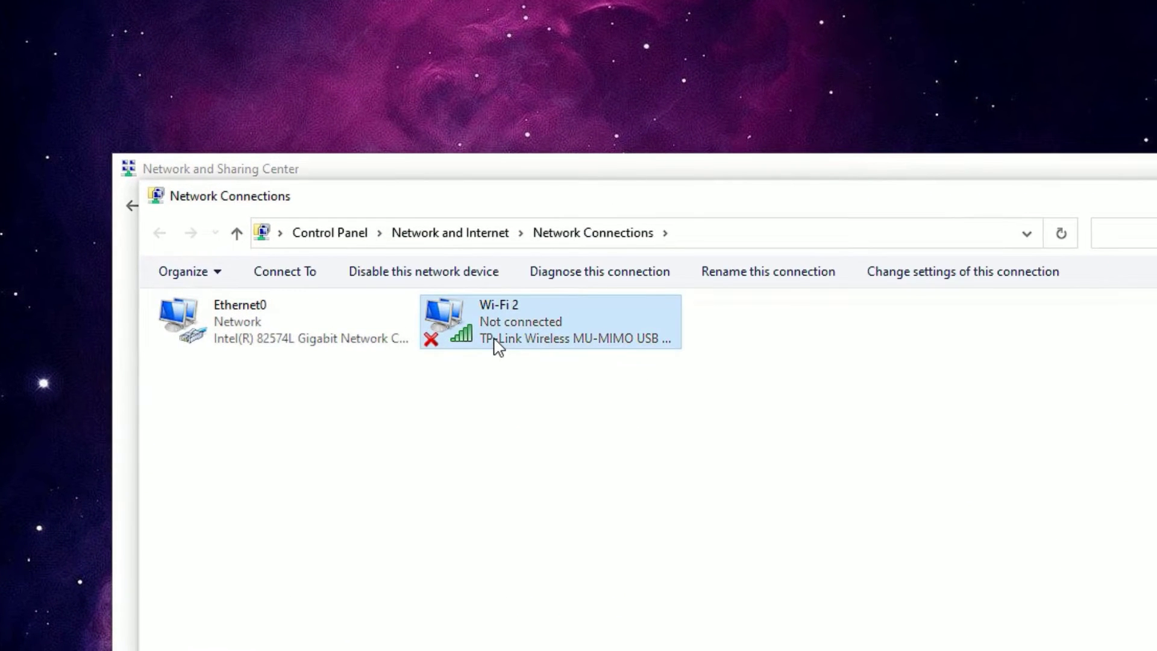
right_click(494, 339)
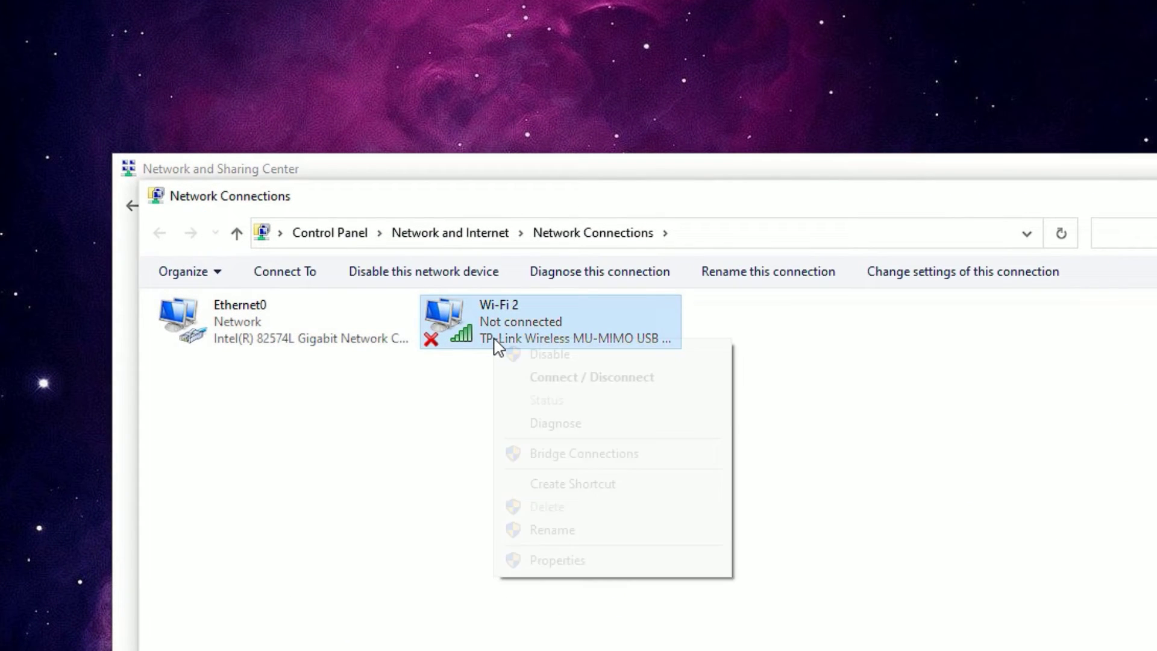
left_click(559, 562)
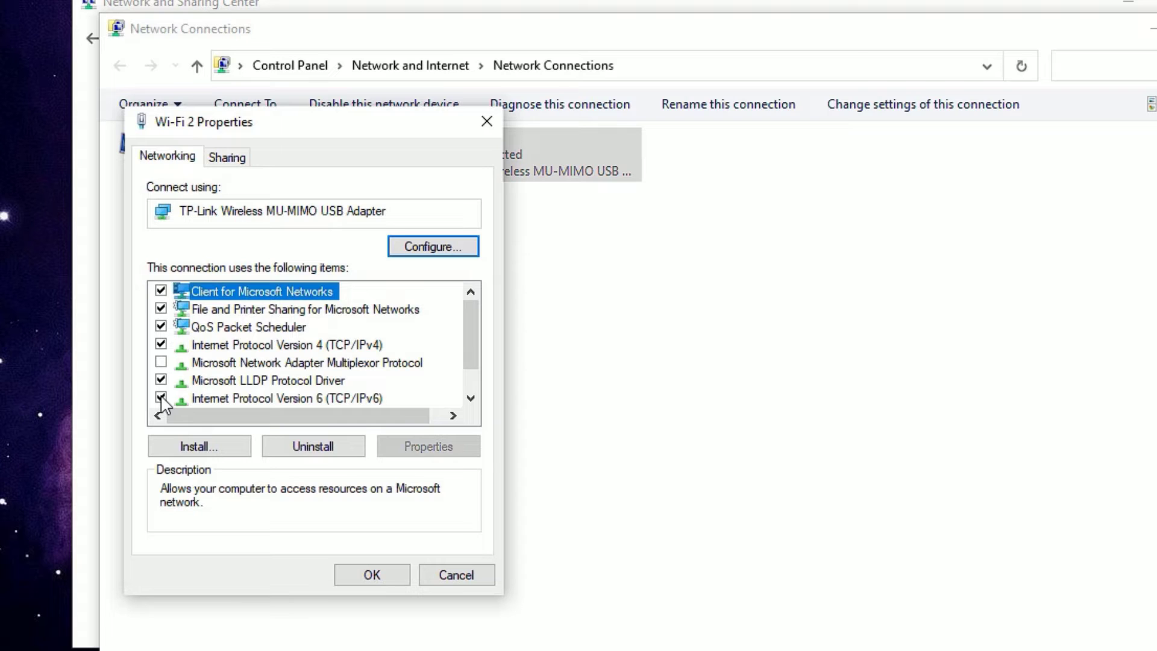
left_click(161, 398)
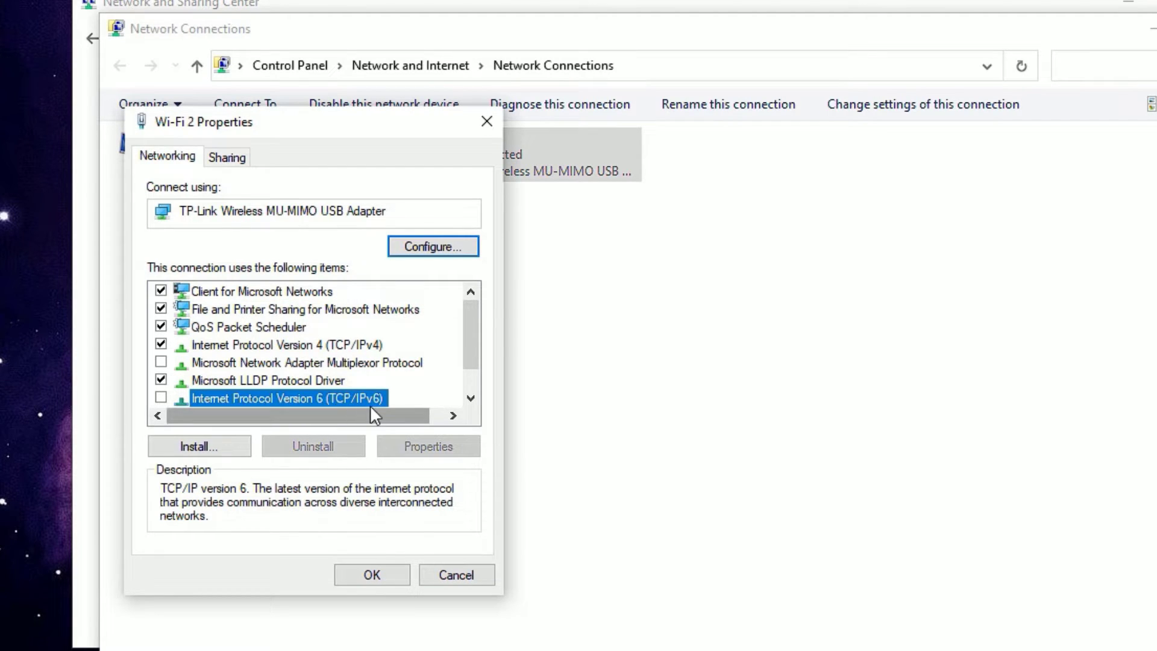
left_click(370, 574)
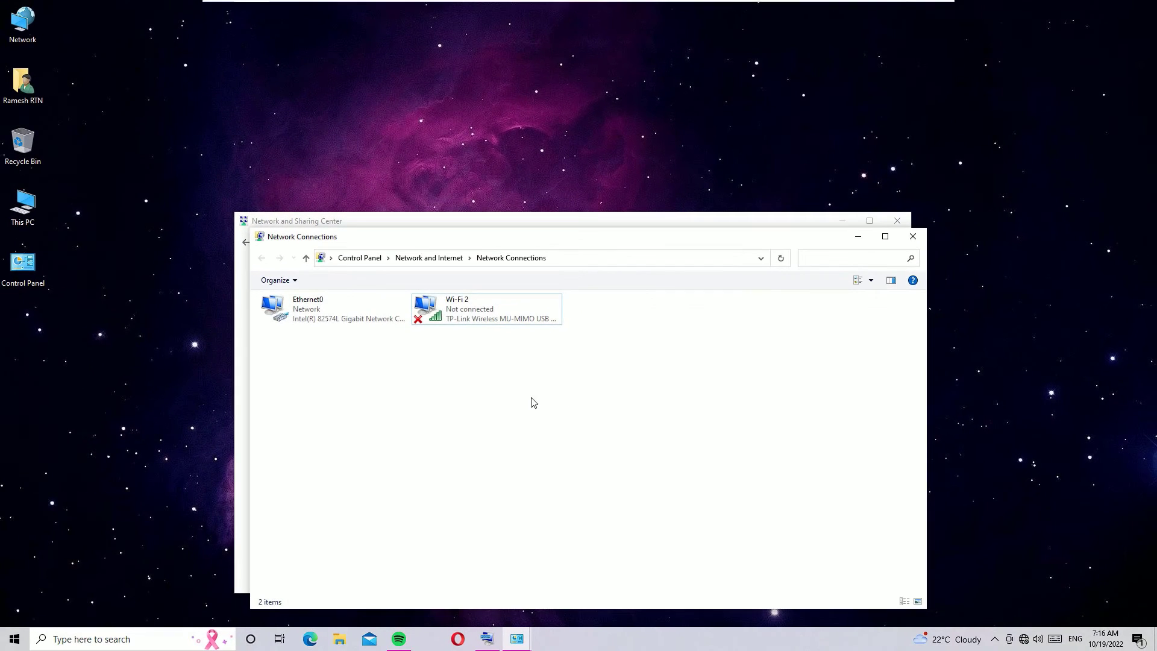
Close the network windows, then reopen Network Connections through Control Panel's Network and Sharing Center
left_click(904, 234)
left_click(897, 223)
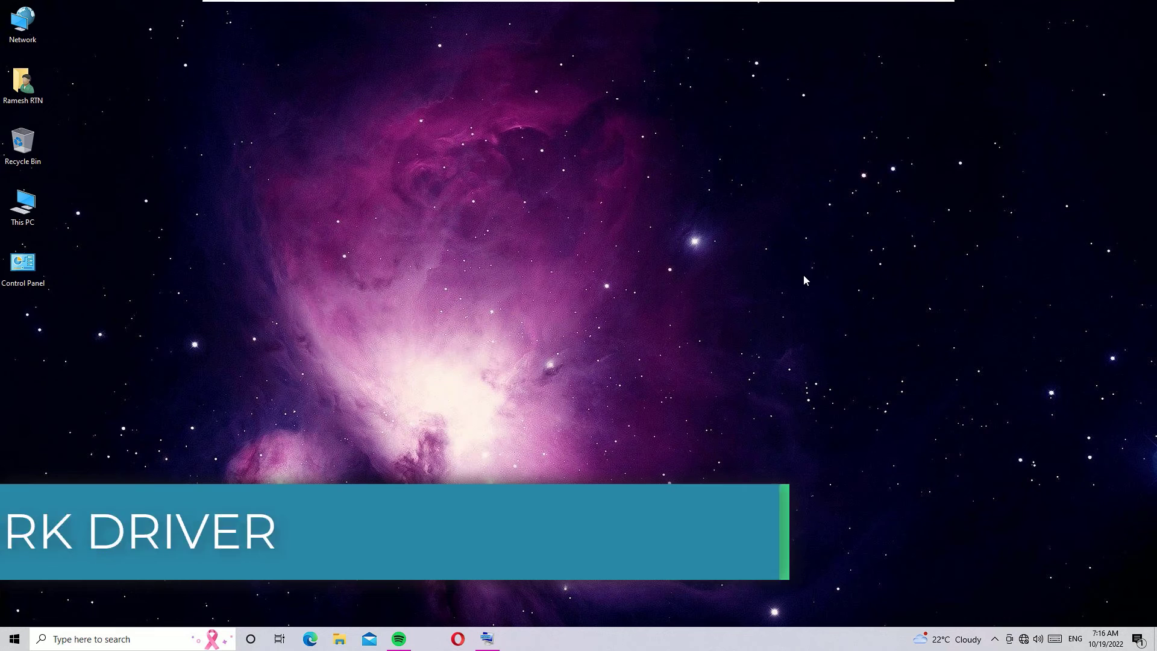
key("super+s")
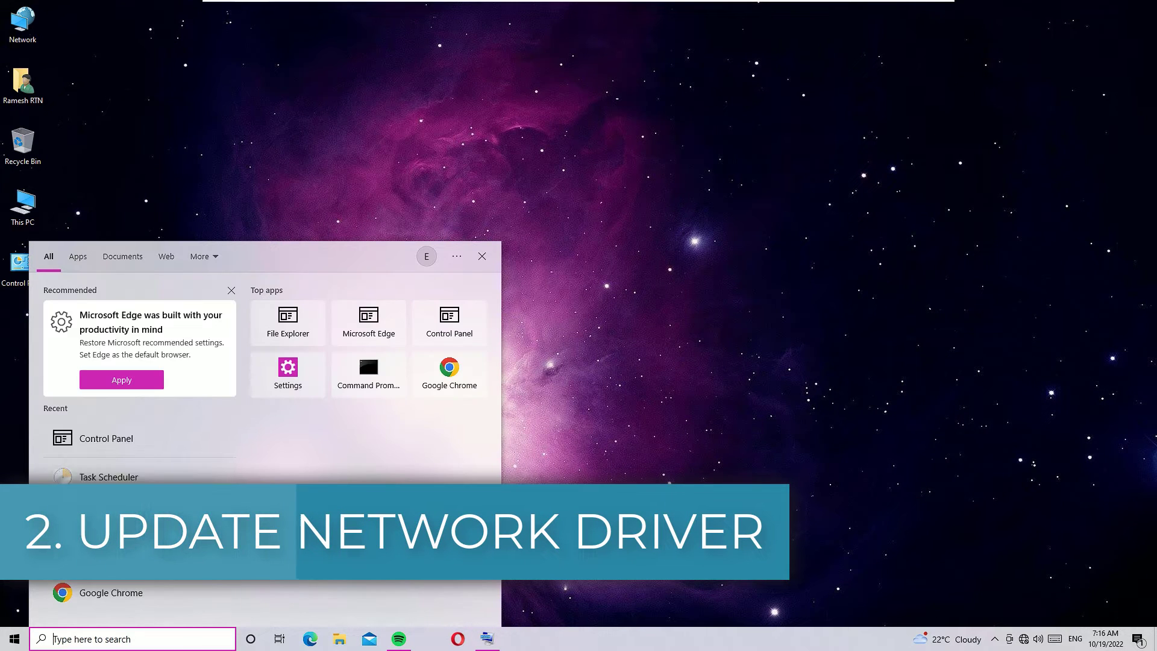
left_click(141, 438)
left_click(443, 355)
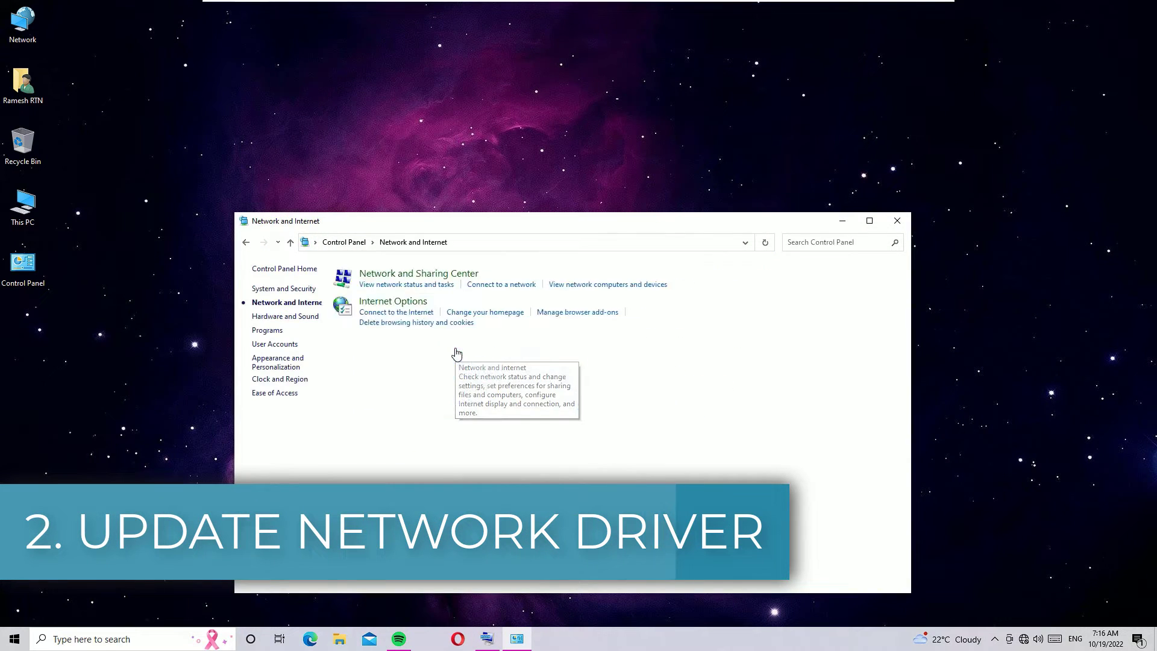
left_click(440, 276)
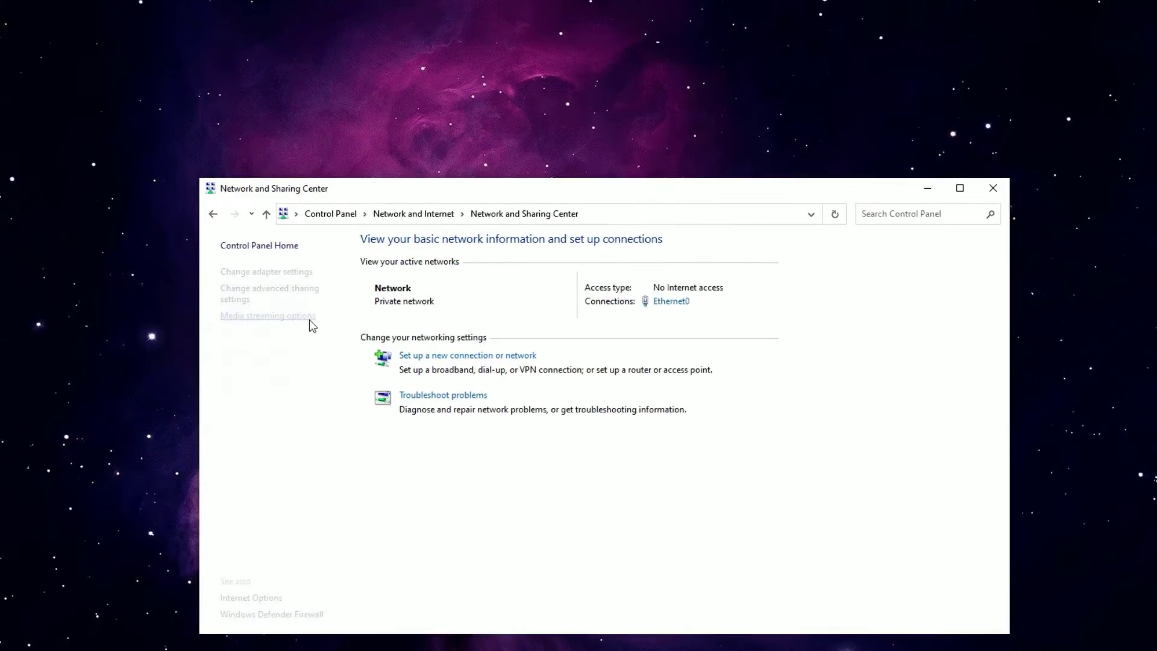
left_click(284, 289)
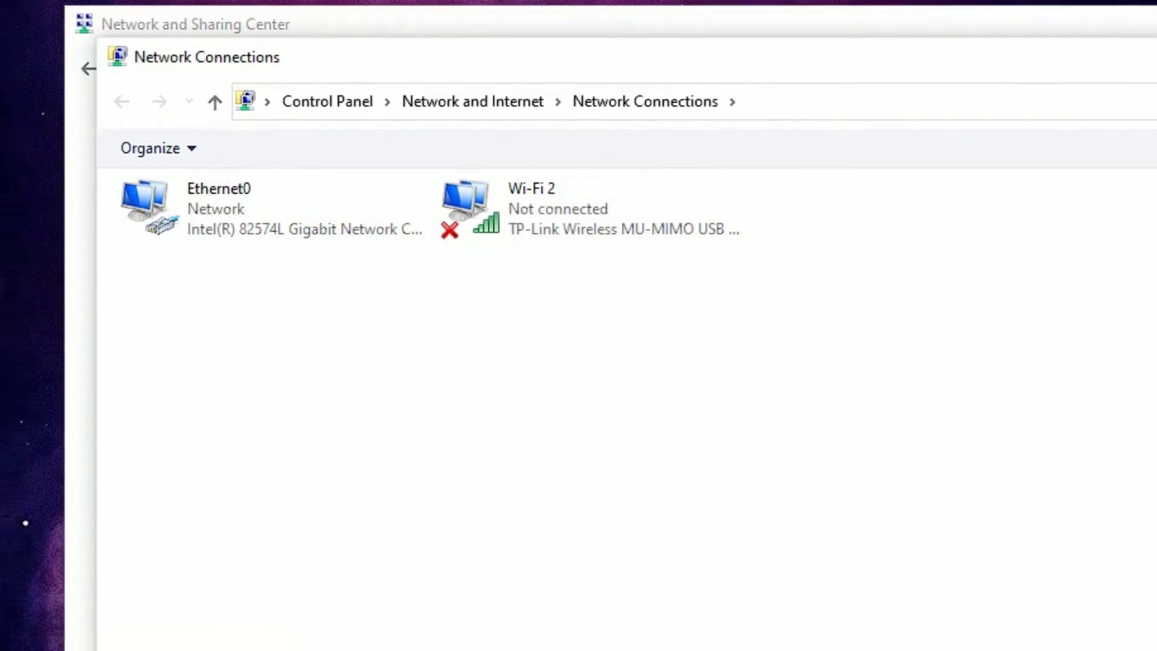
Open Device Manager via a 'de' search and select the Intel adapter under Network adapters
key("super")
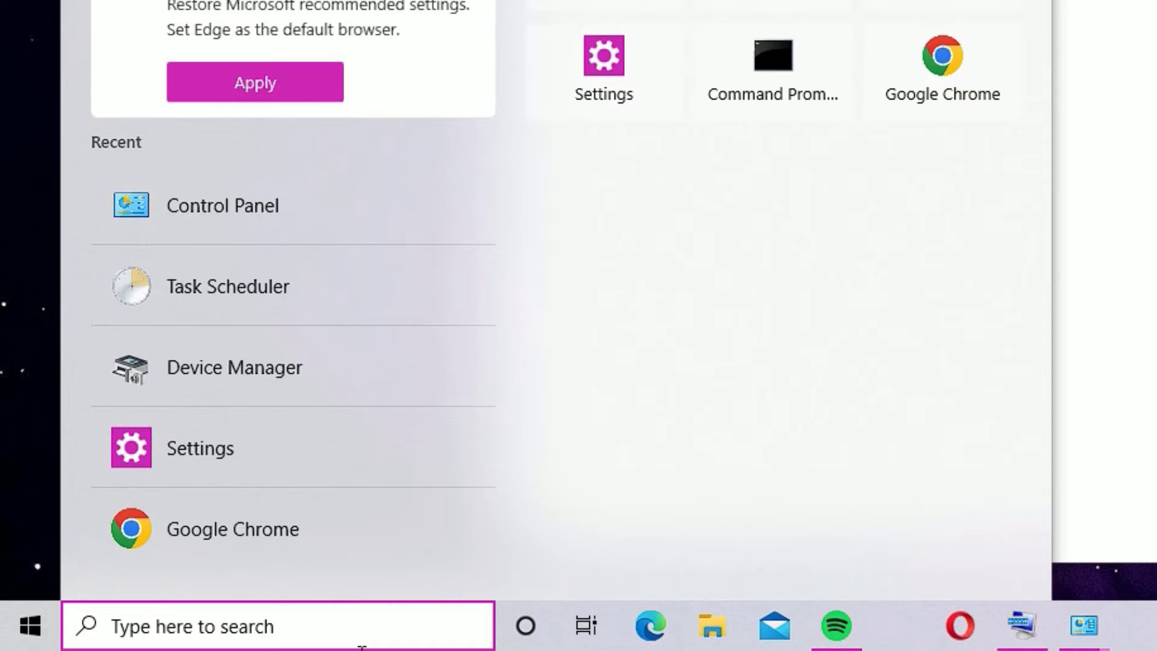
type("de")
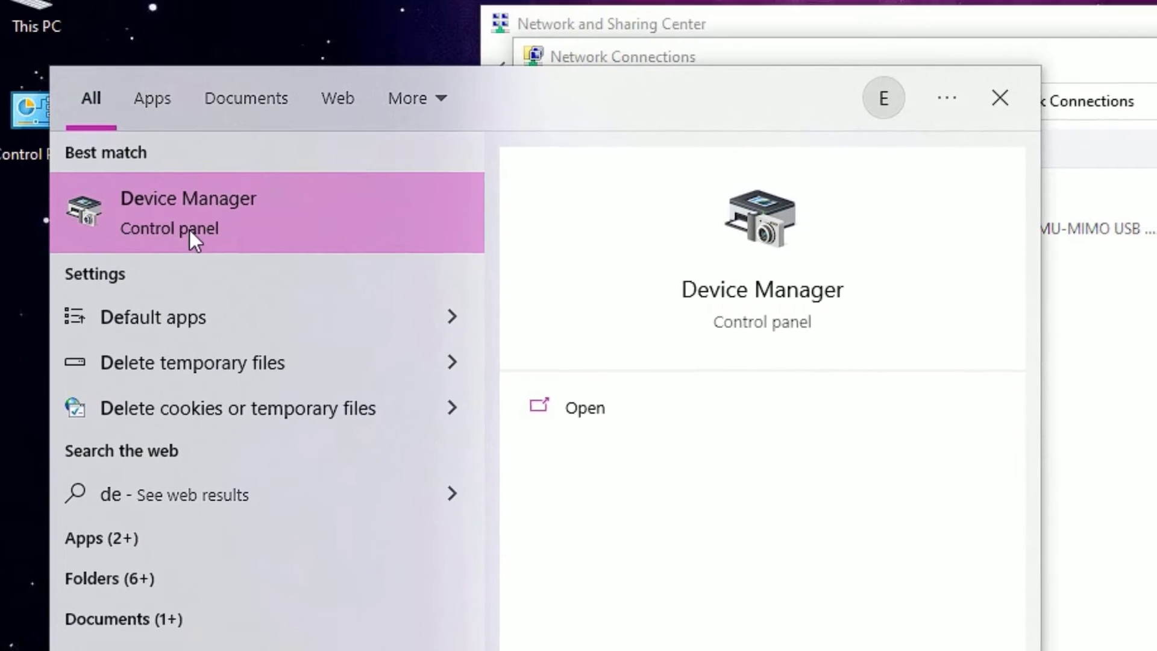
left_click(200, 167)
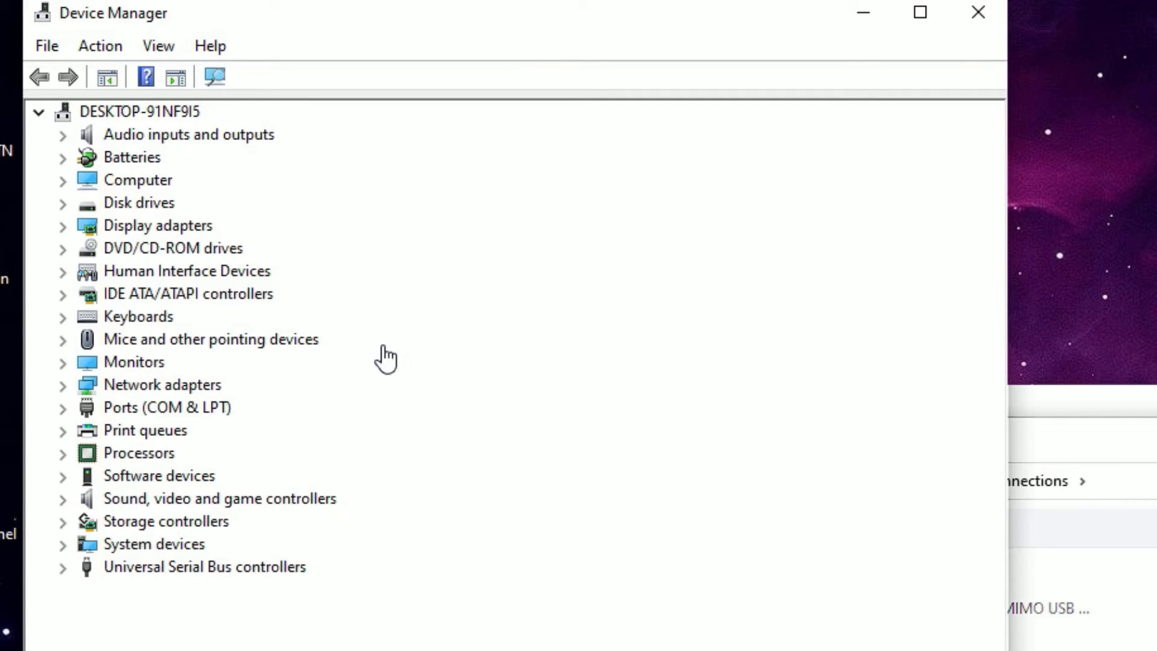
left_click(132, 385)
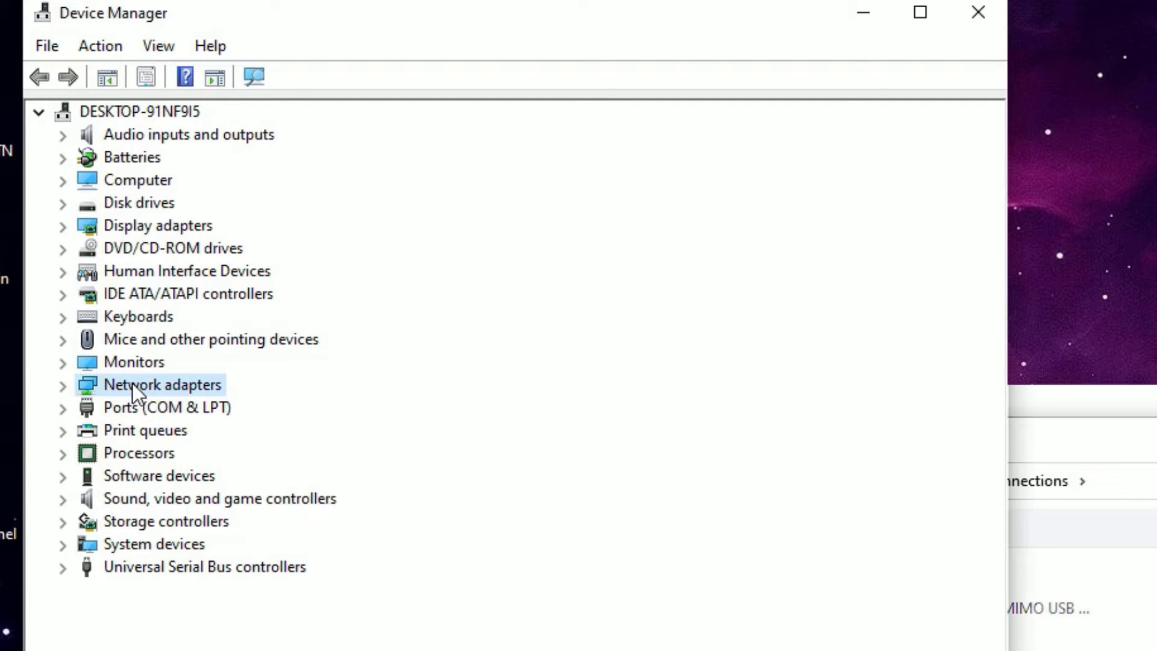
double_click(132, 383)
left_click(132, 411)
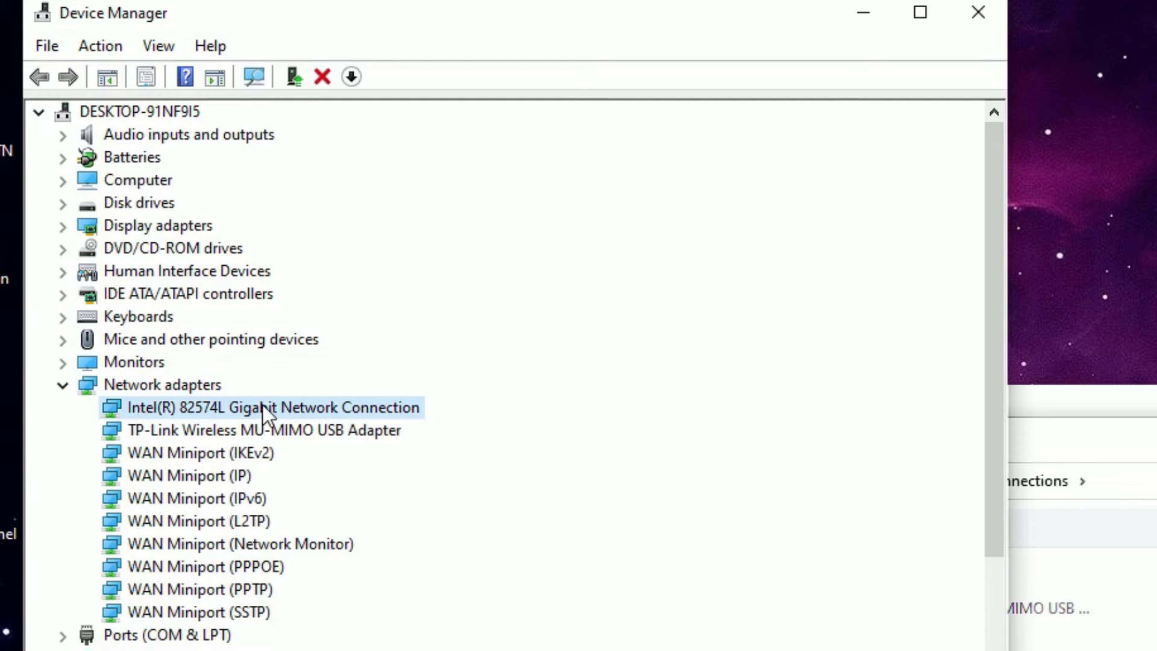
key("alt+Tab")
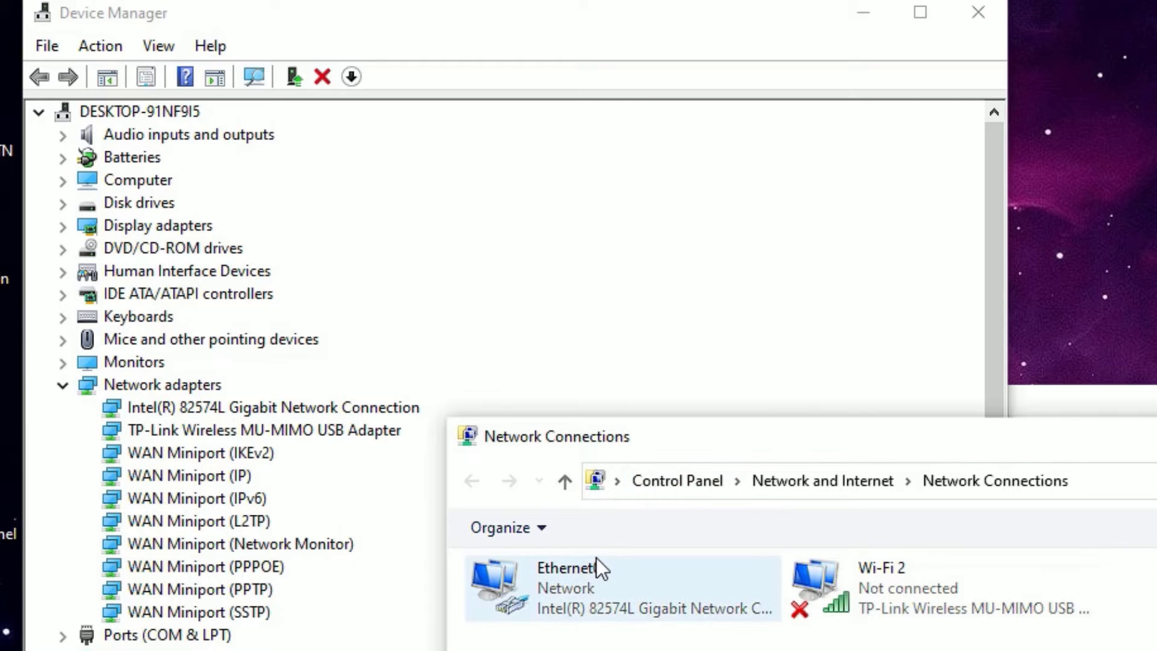
left_click(228, 414)
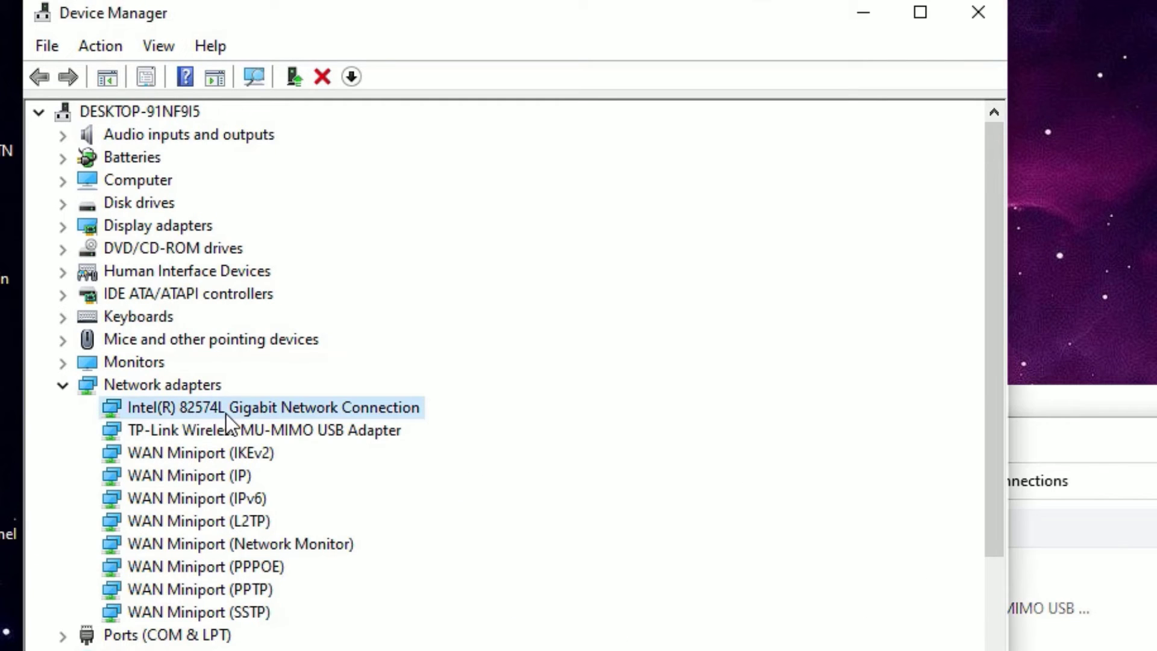
Update the adapter driver by picking Intel(R) 82574L Gigabit Network Connection from this computer
right_click(302, 405)
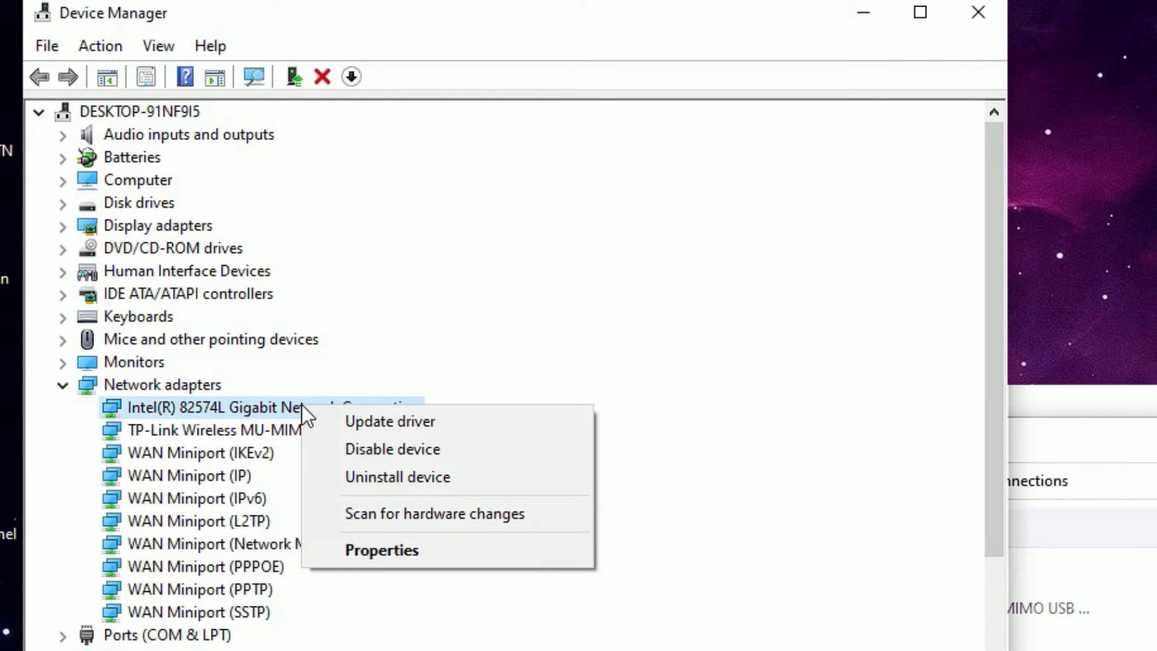
left_click(355, 423)
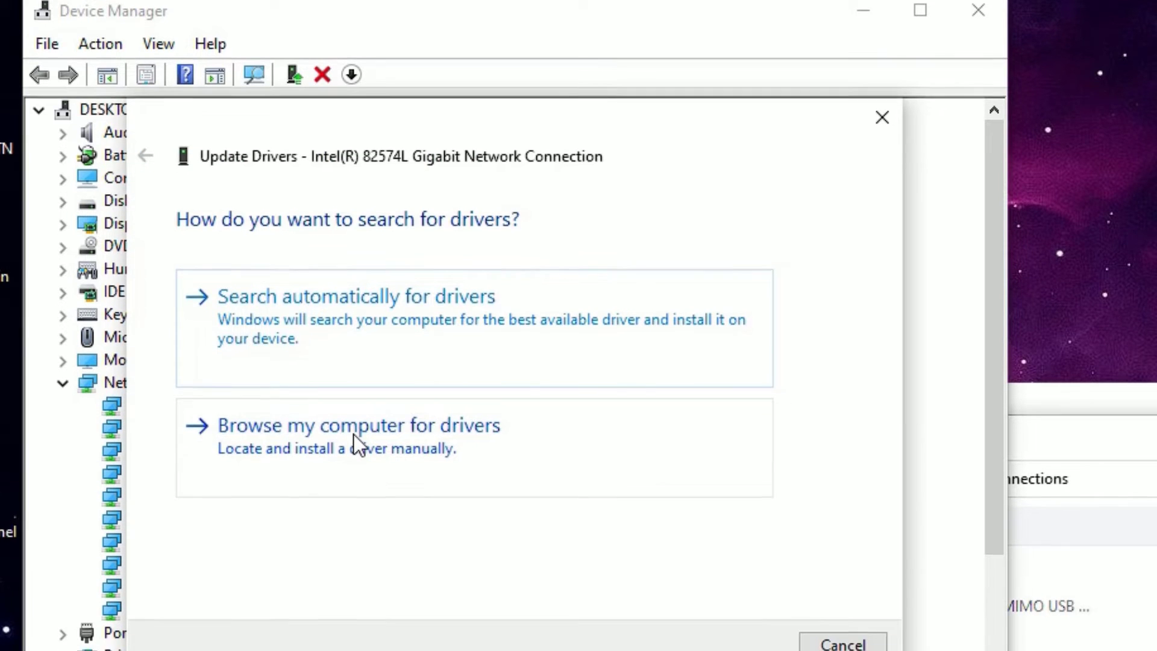
left_click(261, 423)
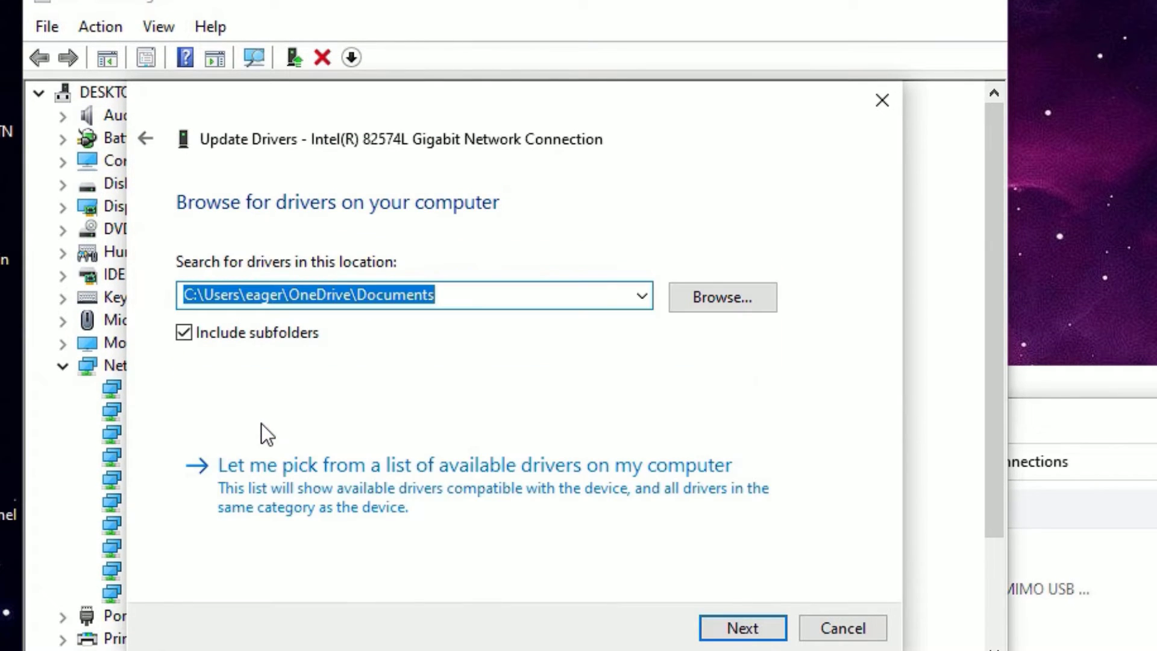
left_click(269, 501)
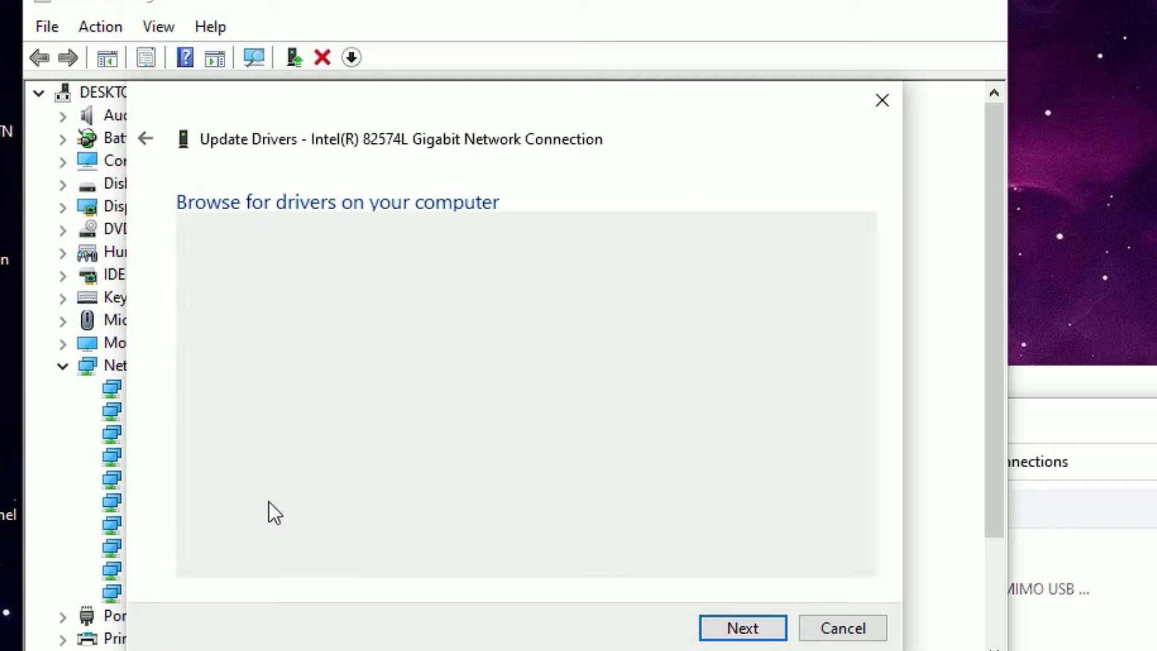
left_click(270, 414)
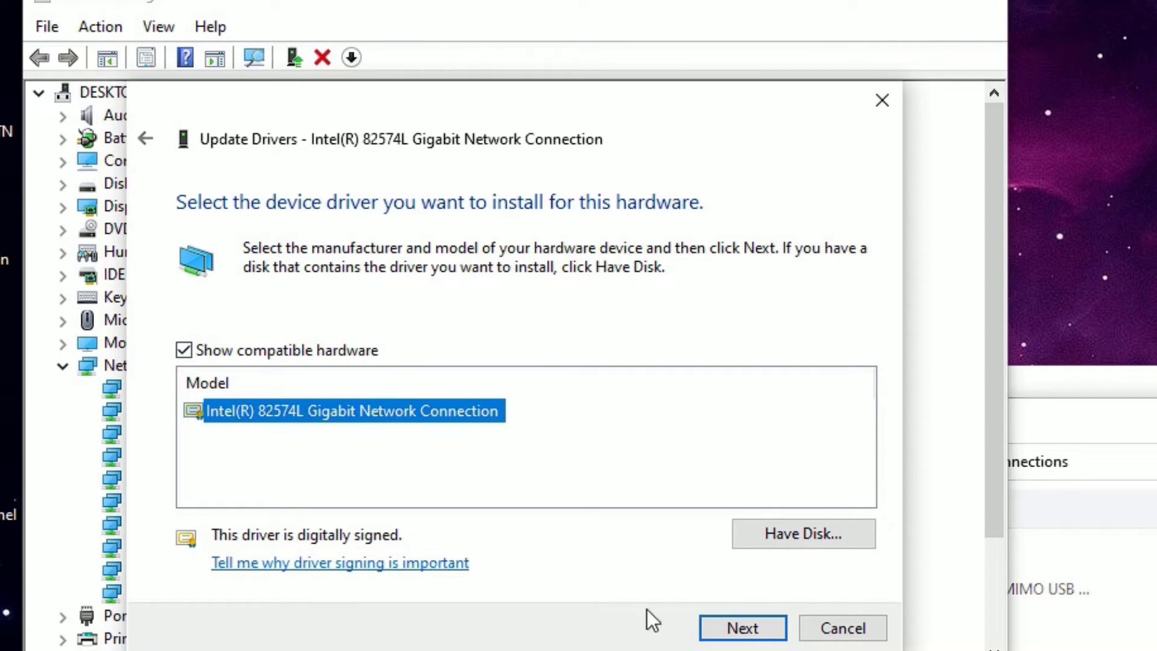
left_click(725, 629)
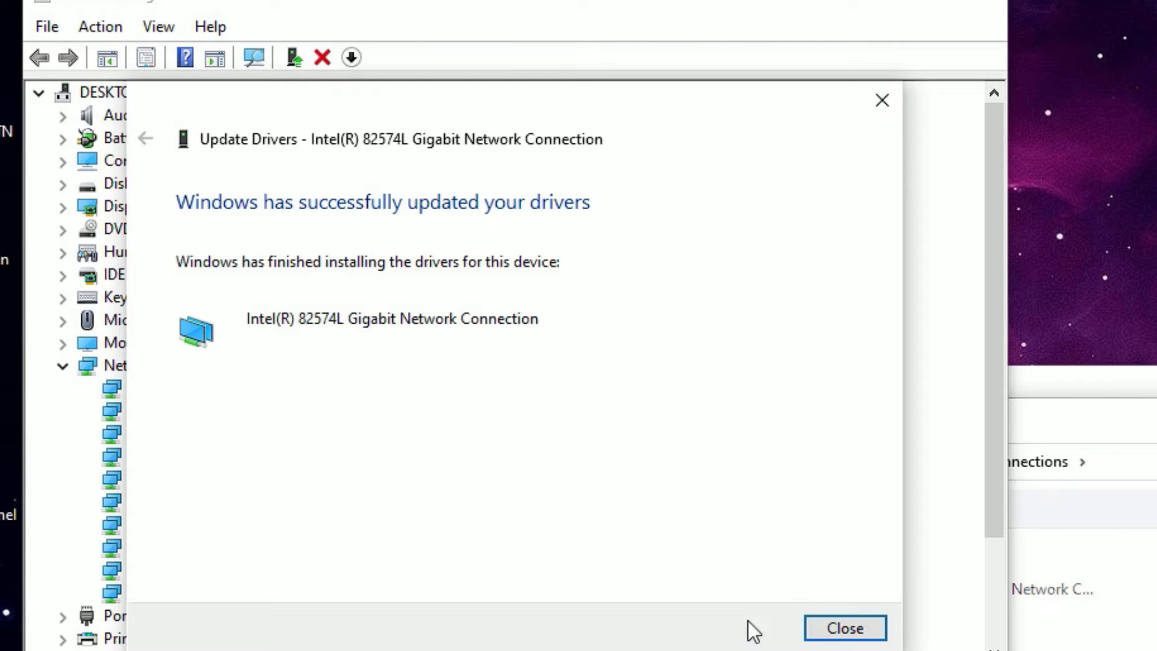
left_click(818, 627)
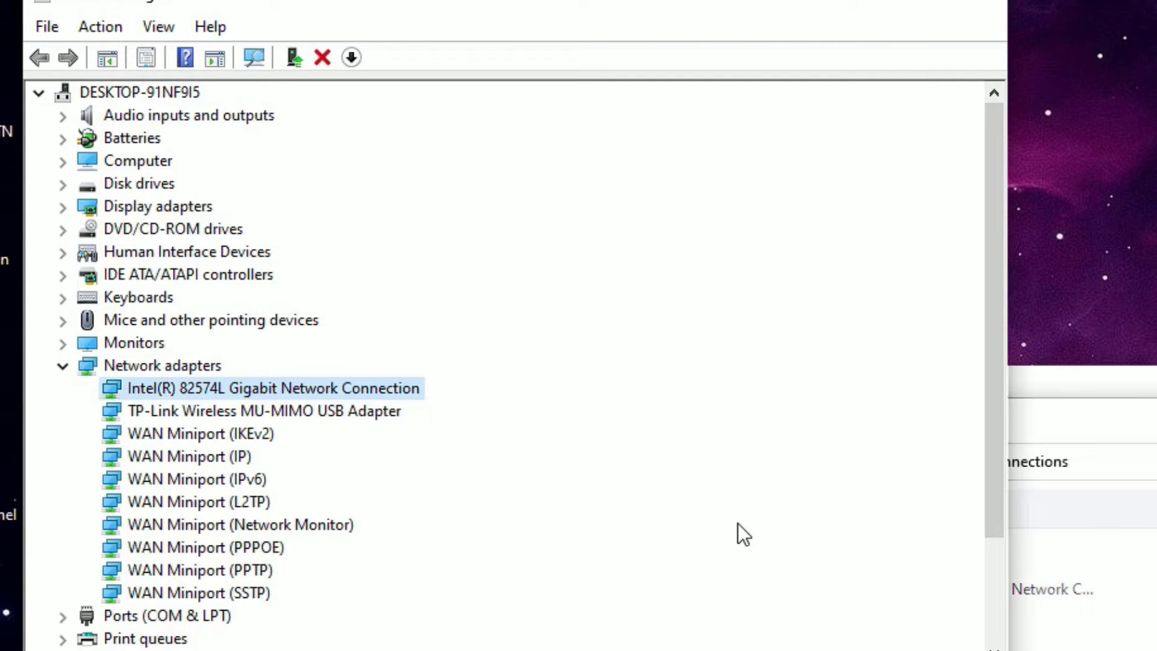
Close Device Manager and bring up the Start menu
left_click(989, 6)
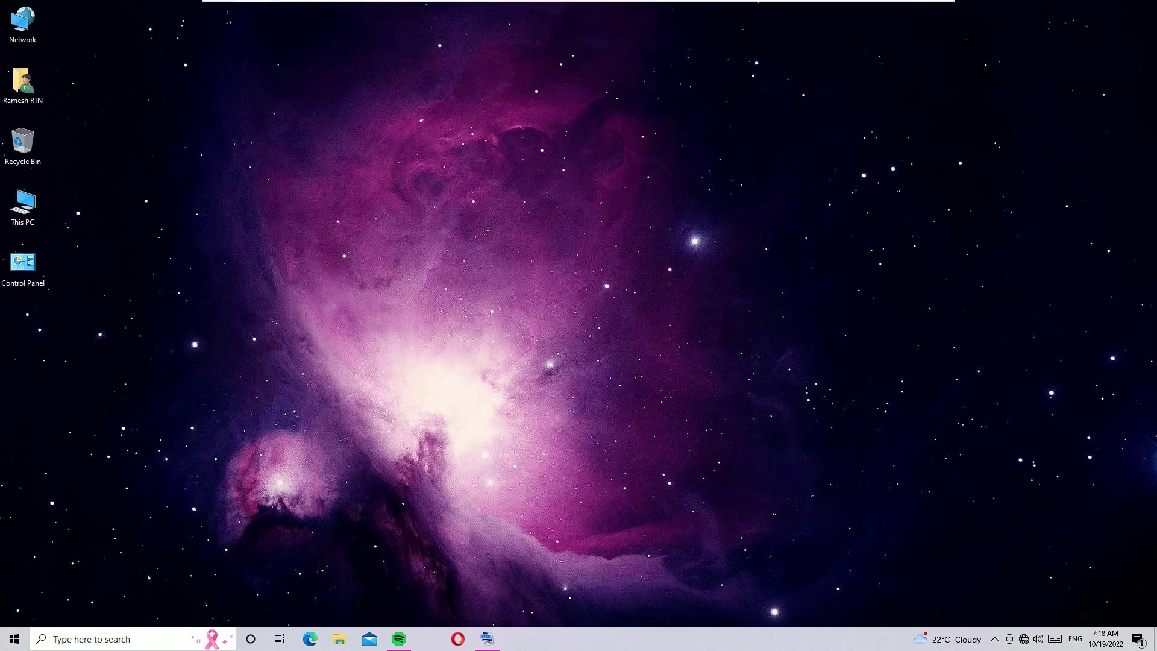
key("super")
left_click(15, 613)
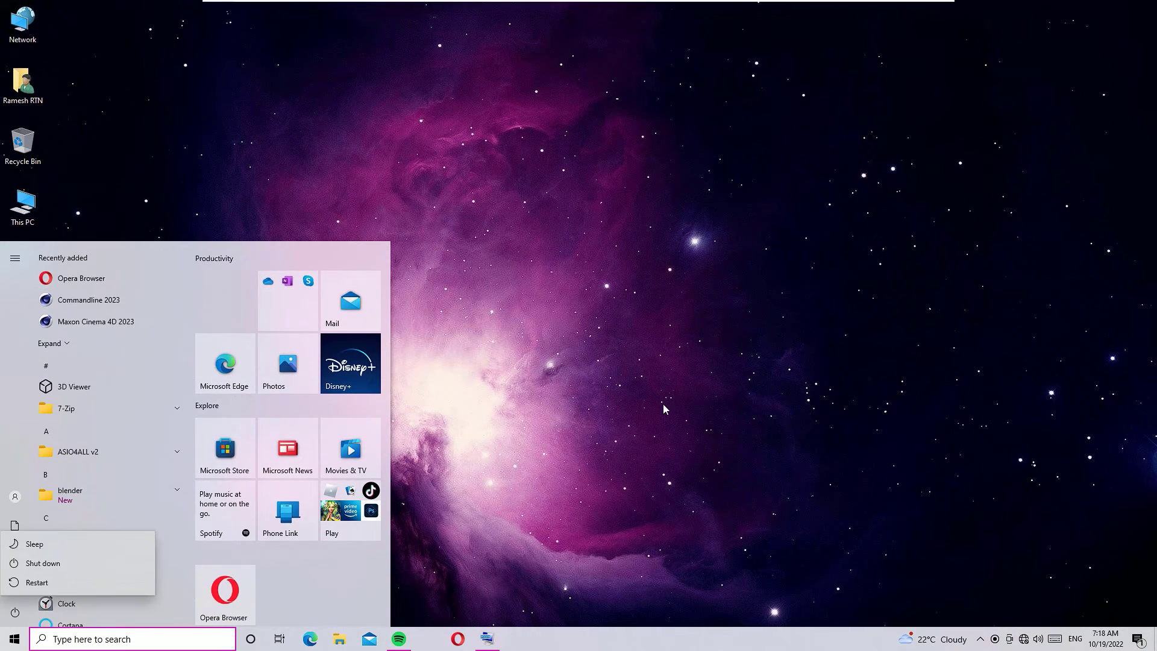
key("Escape")
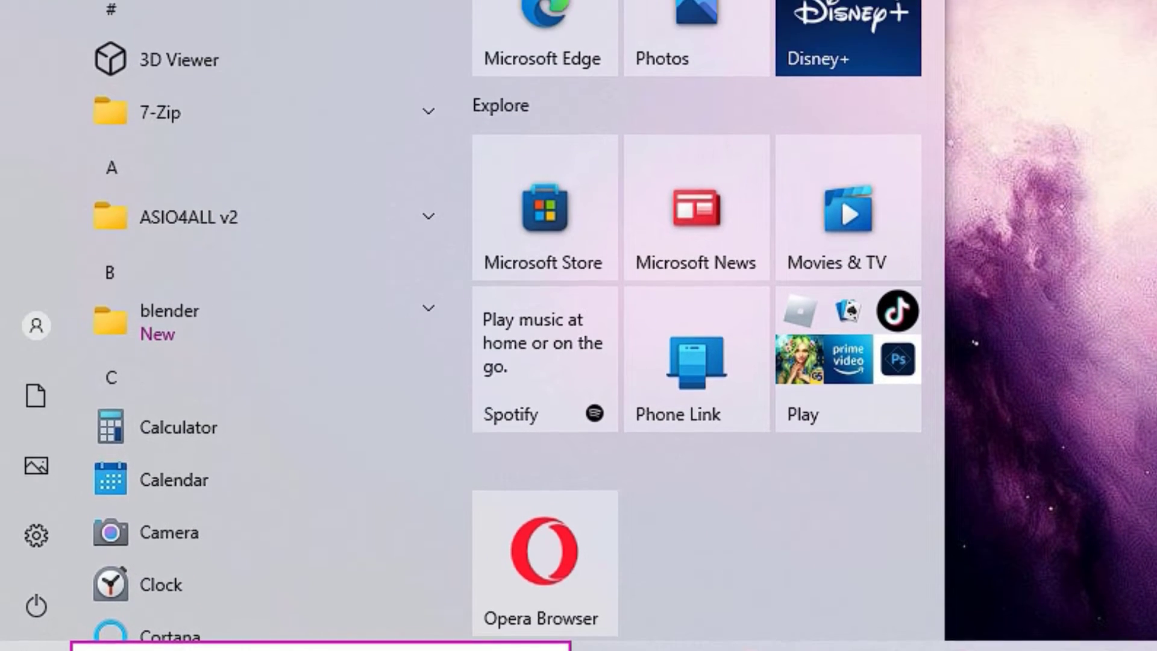
Search for 'cmd' and run Command Prompt as administrator
left_click(319, 622)
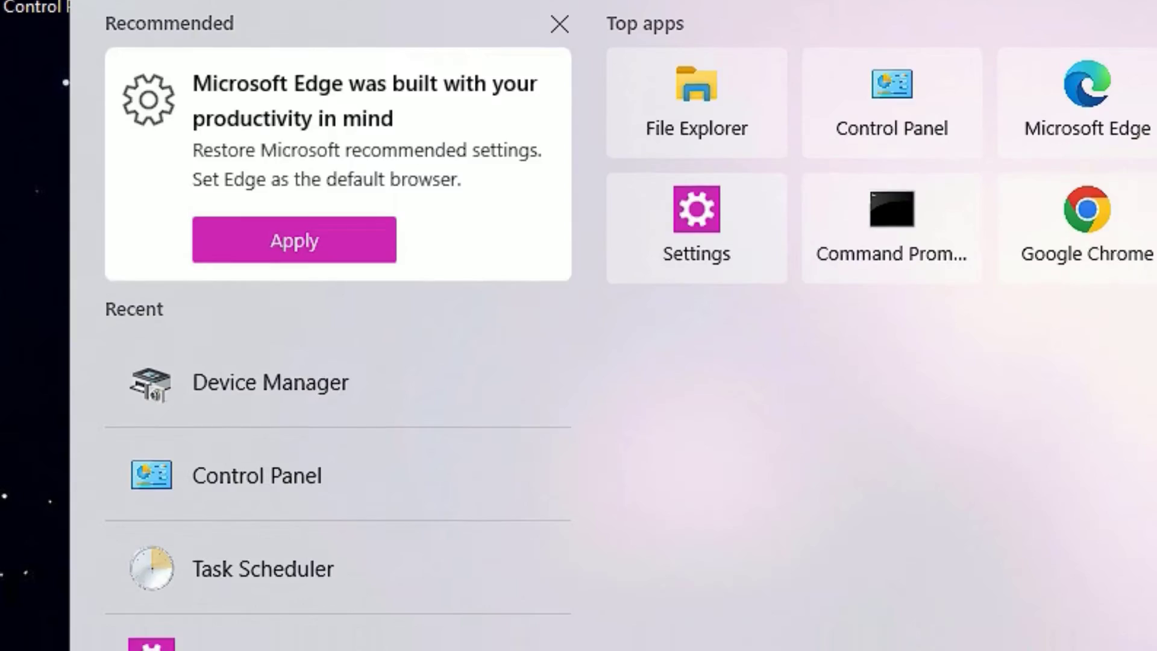
type("cmd")
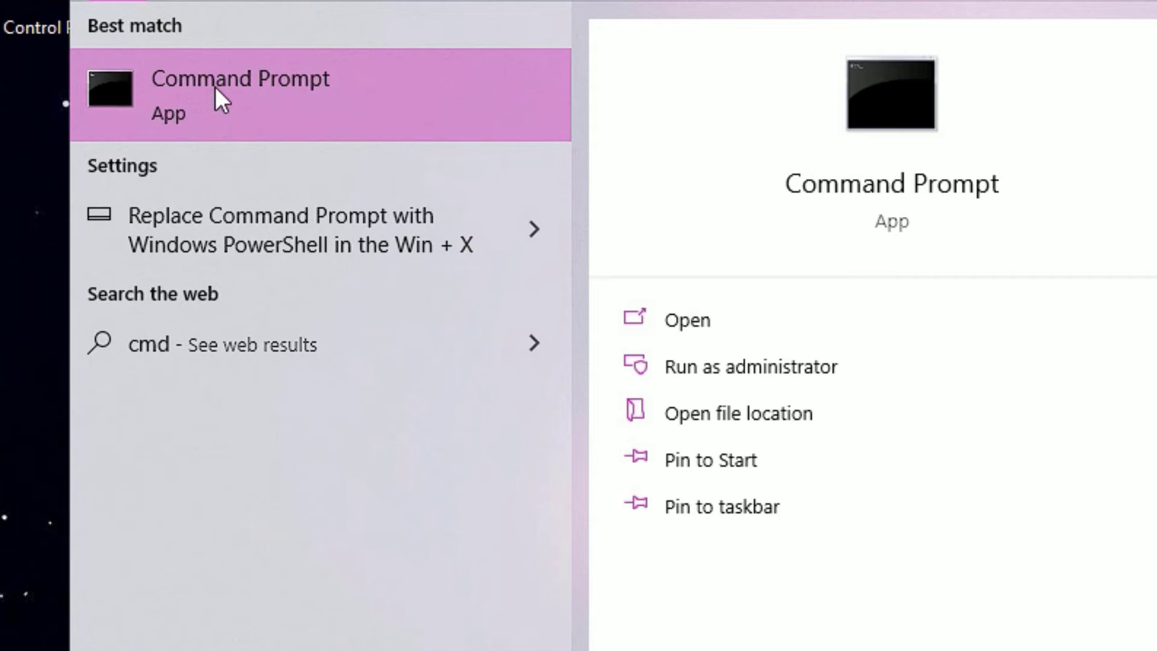
right_click(215, 87)
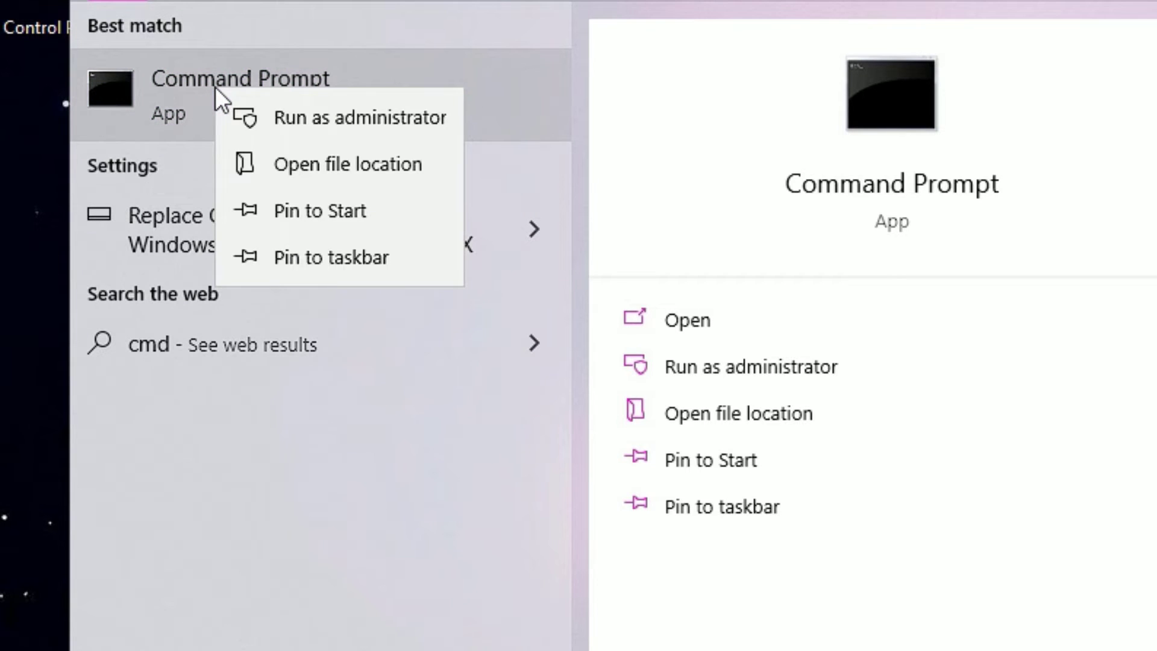
left_click(323, 118)
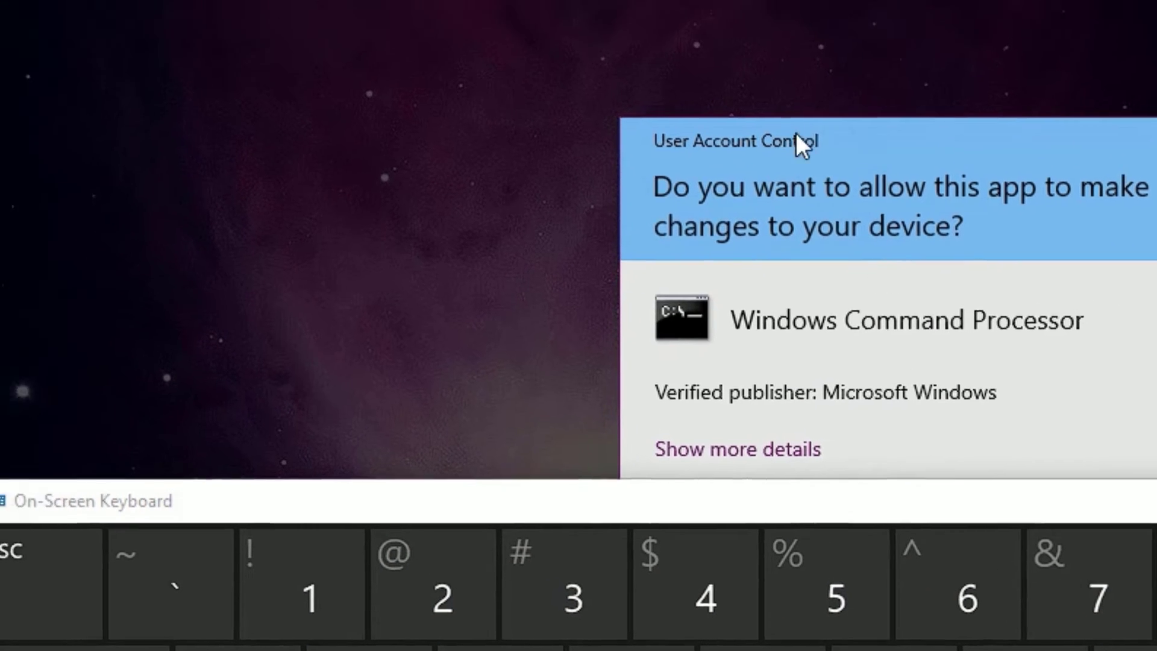
Approve the administrator prompt and run 'netsh winsock reset catalog'
key("alt+y")
left_click(586, 263)
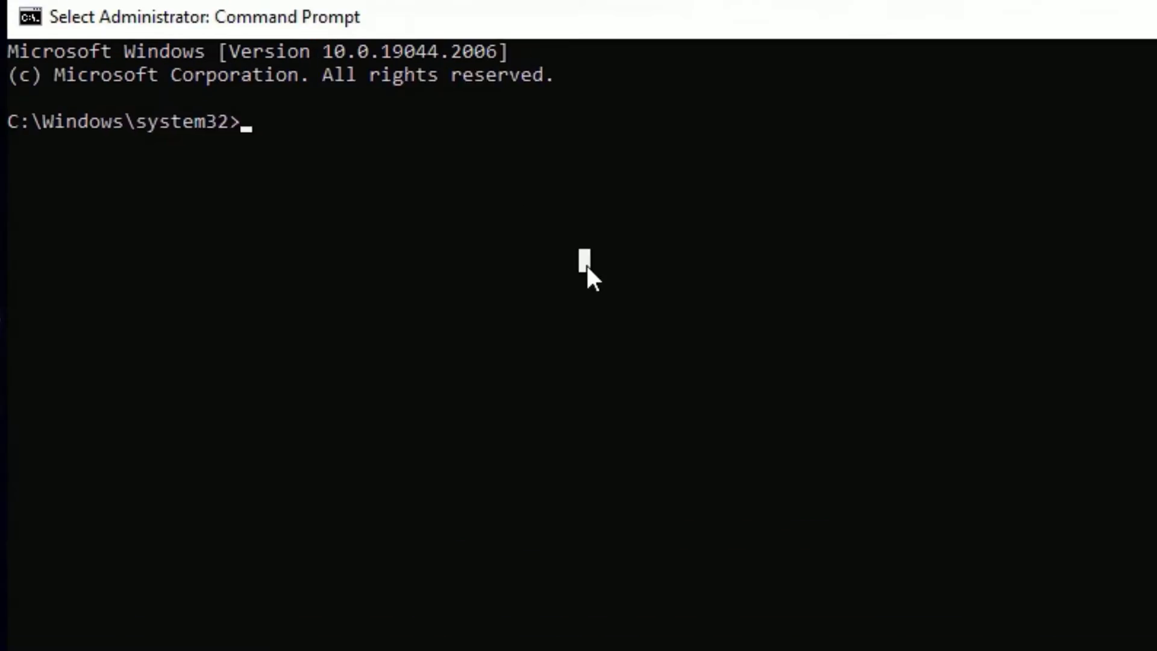
type("net")
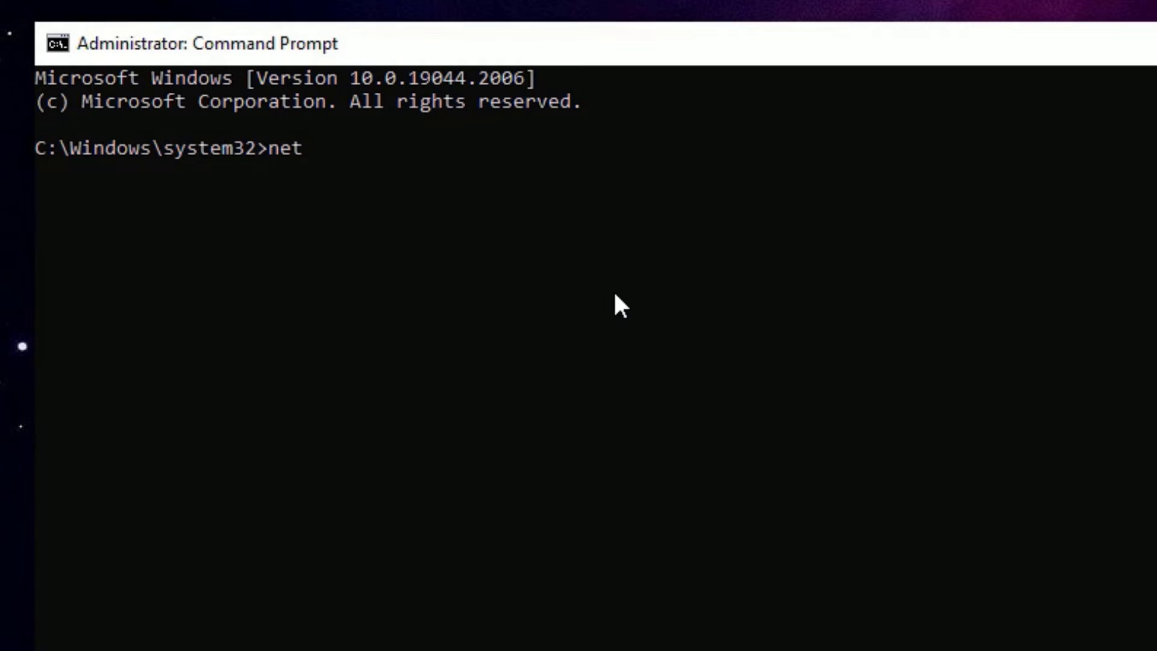
type("sh wi")
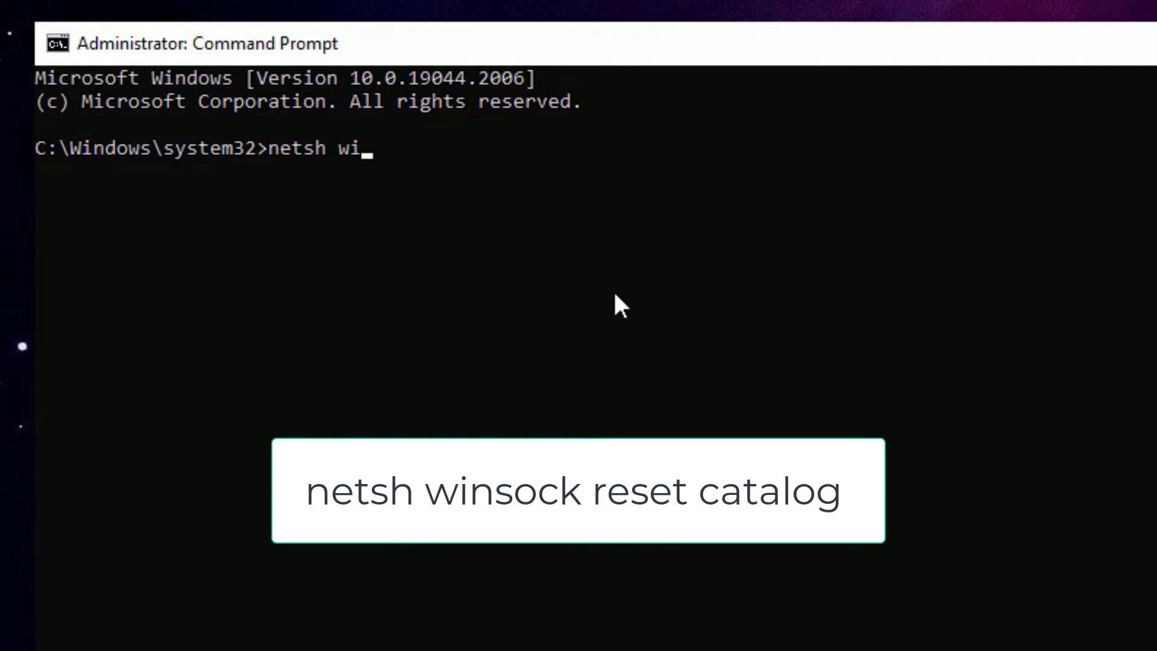
type("nsock reset ")
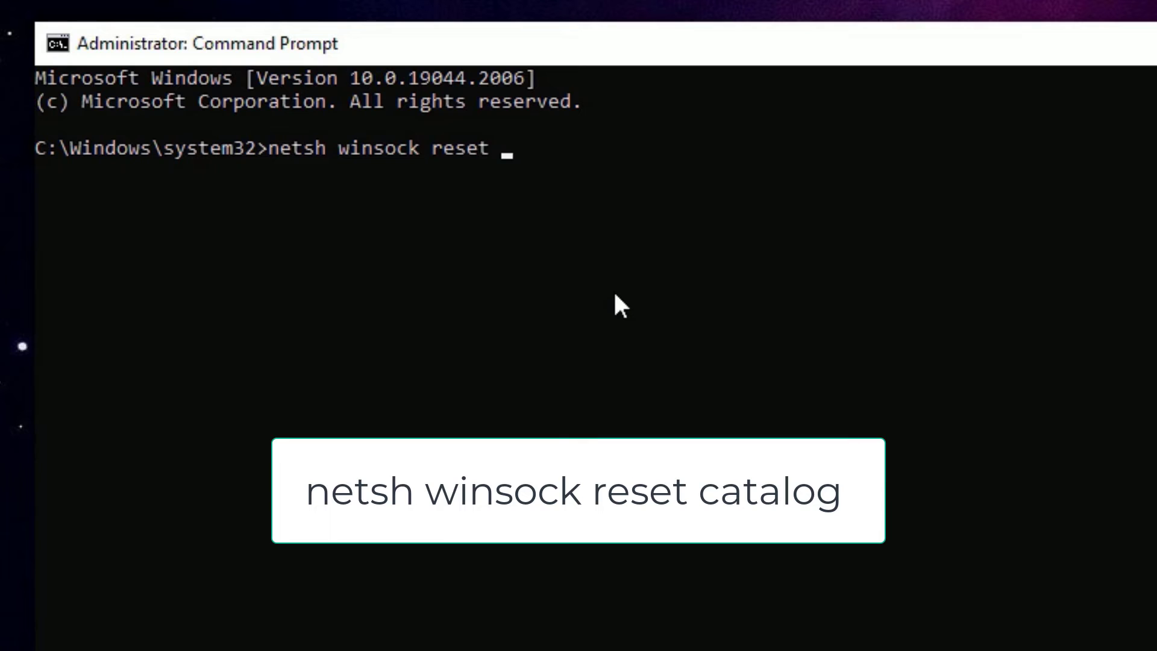
type("catalog")
key("Return")
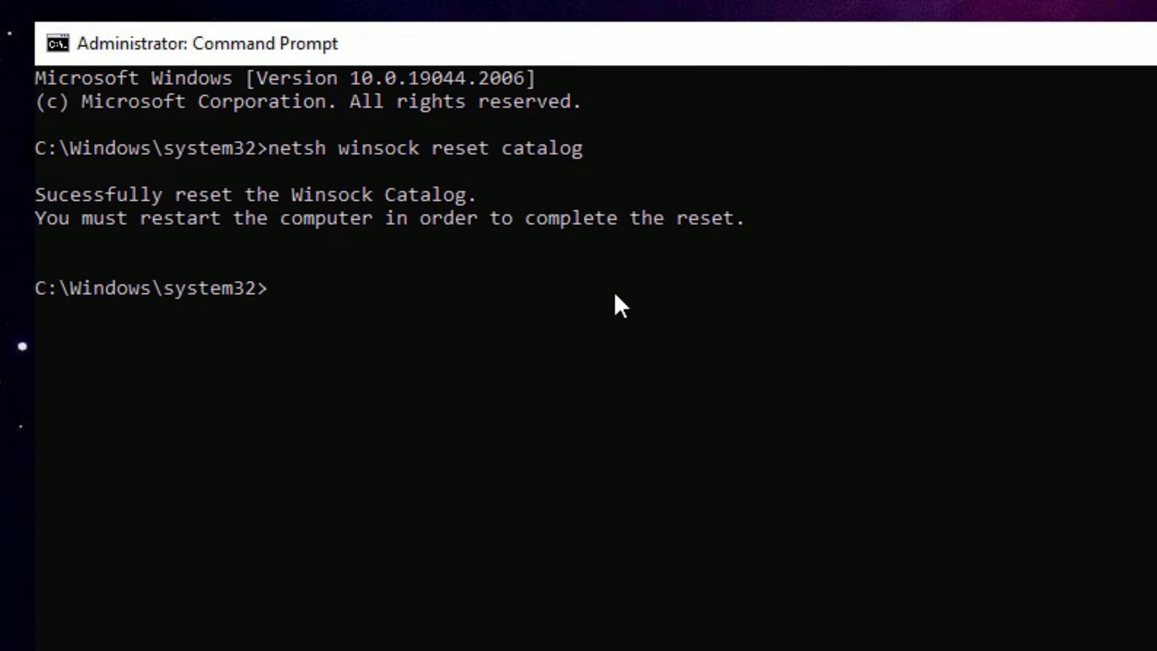
Run 'netsh int ipv4 reset reset.log', then close the console with 'exit'
type("netsh")
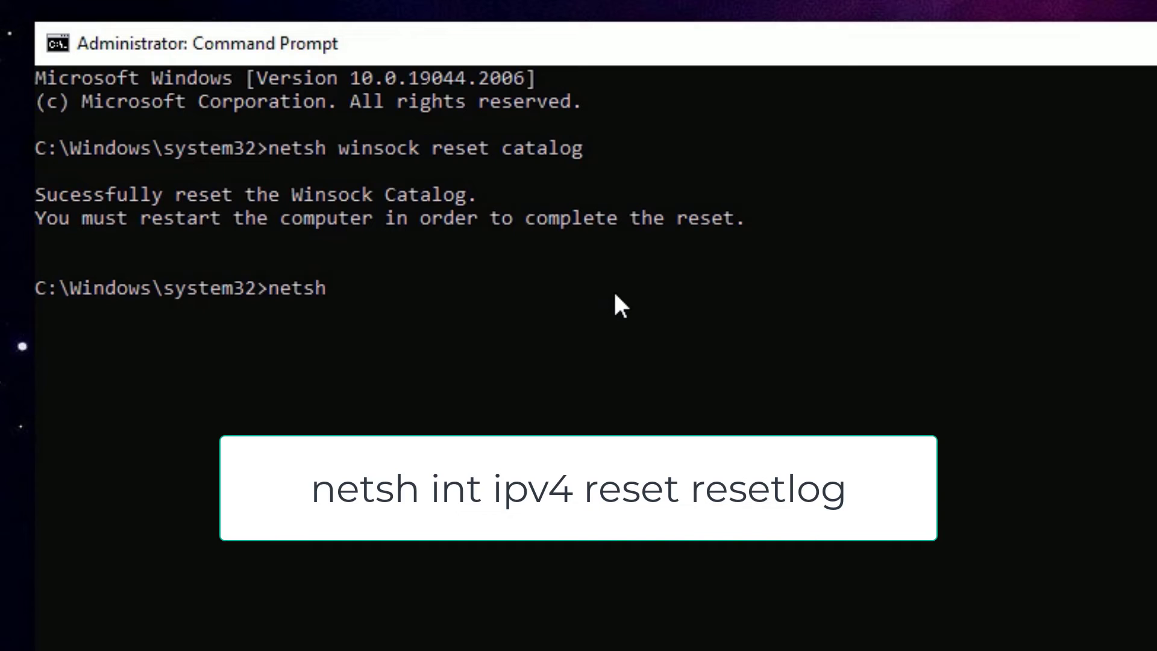
type(" int ipv4 res")
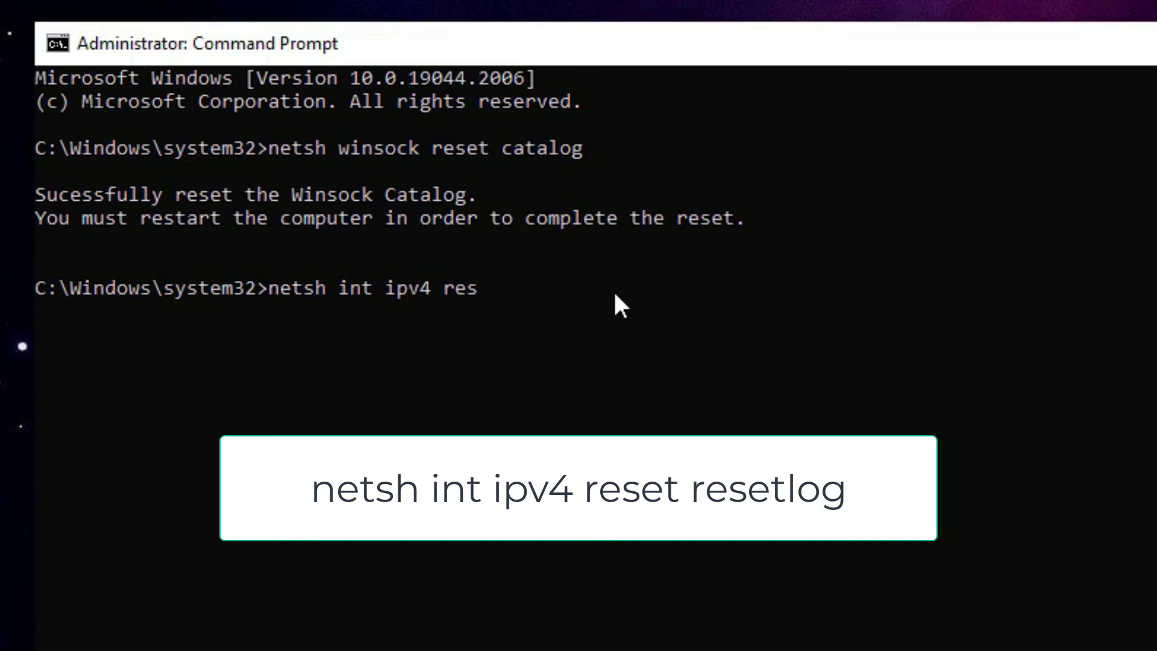
type("et reset.")
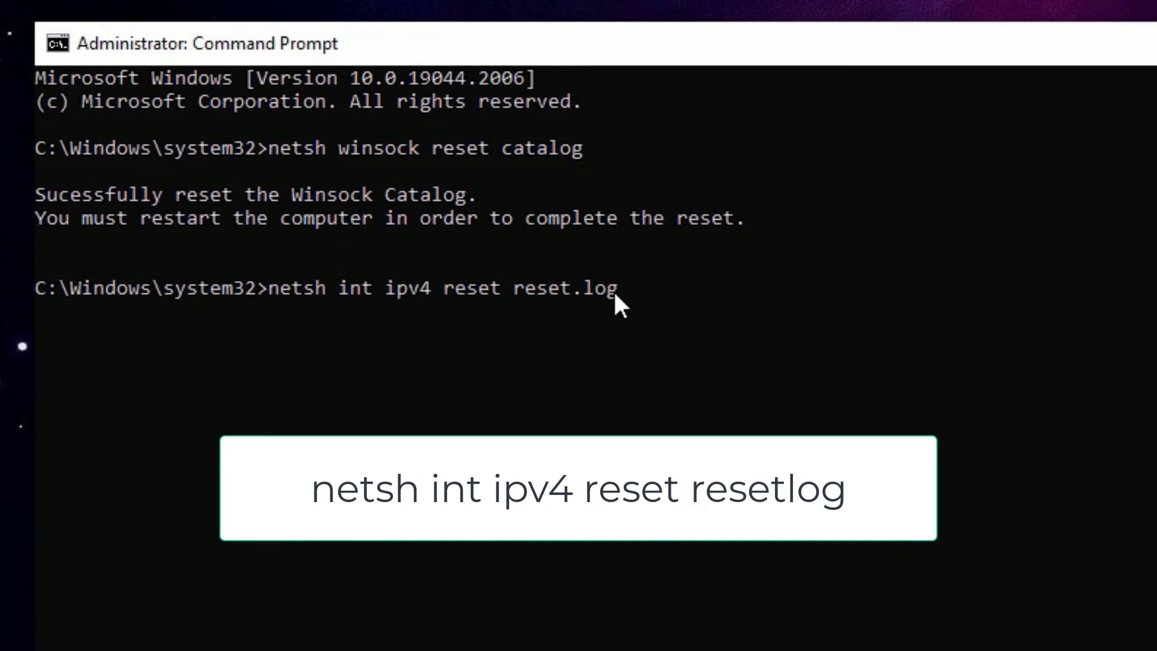
type("log")
key("Return")
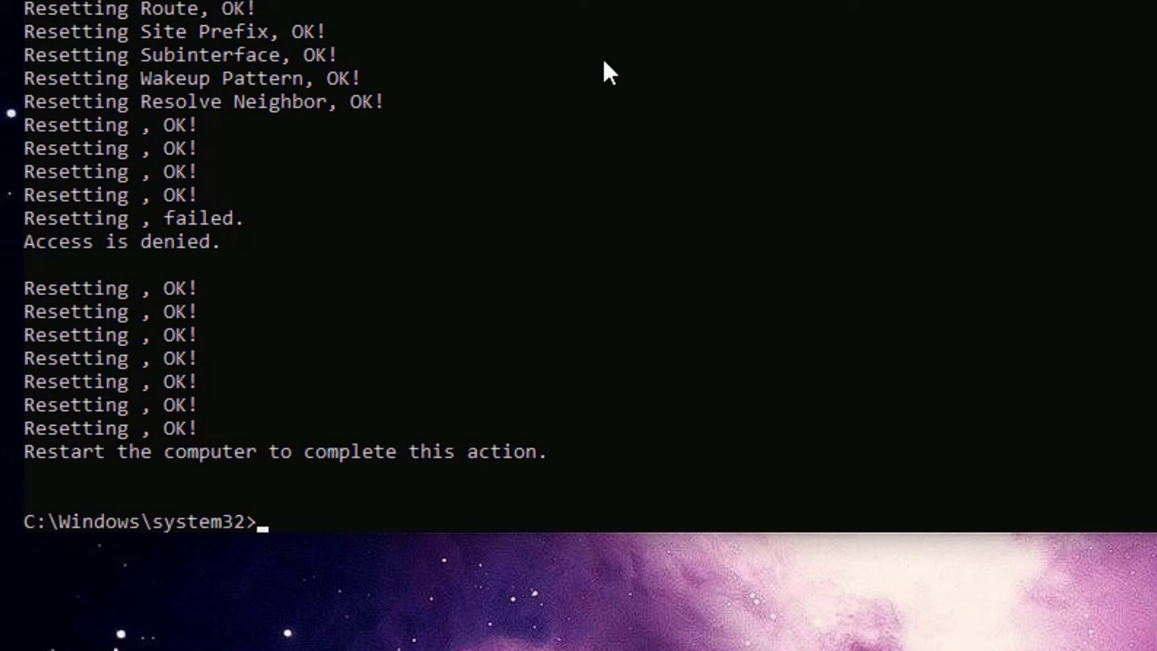
type("exit")
key("Return")
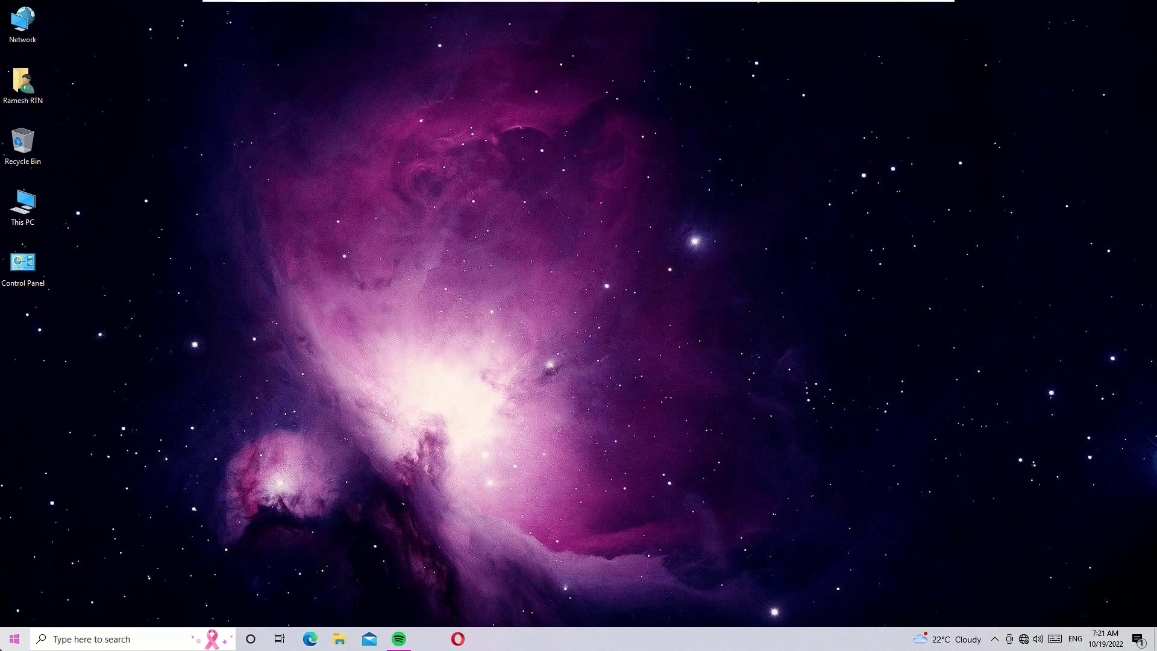
Choose Restart from the Start menu's power options, then open Windows search
left_click(14, 639)
left_click(15, 612)
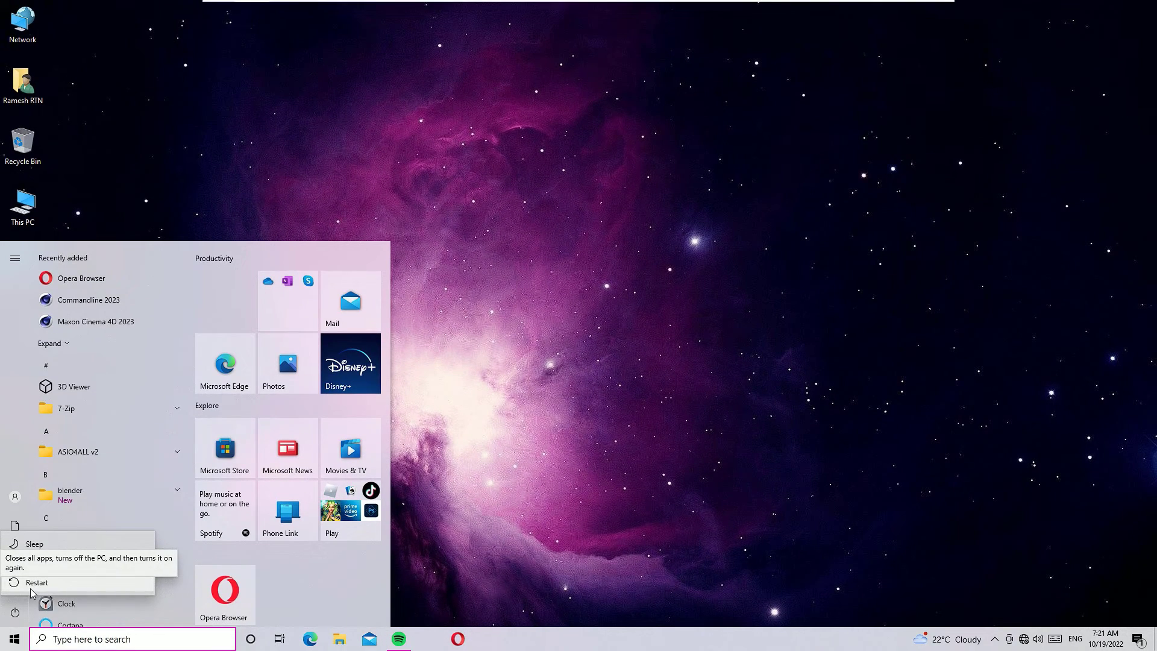
left_click(541, 433)
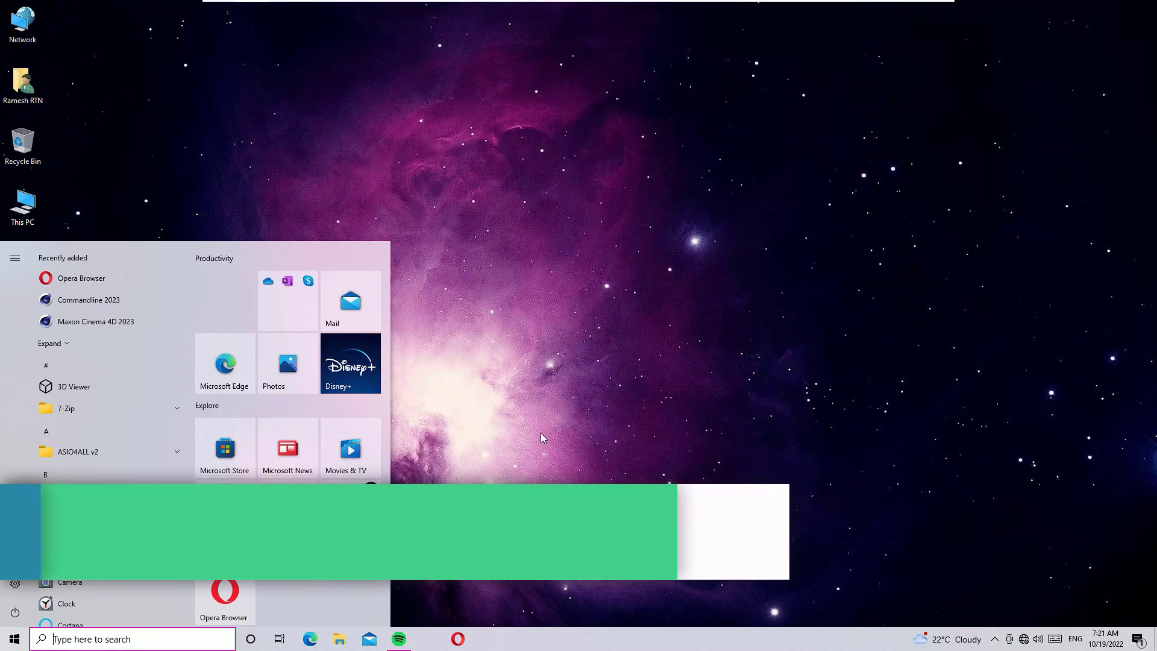
left_click(540, 433)
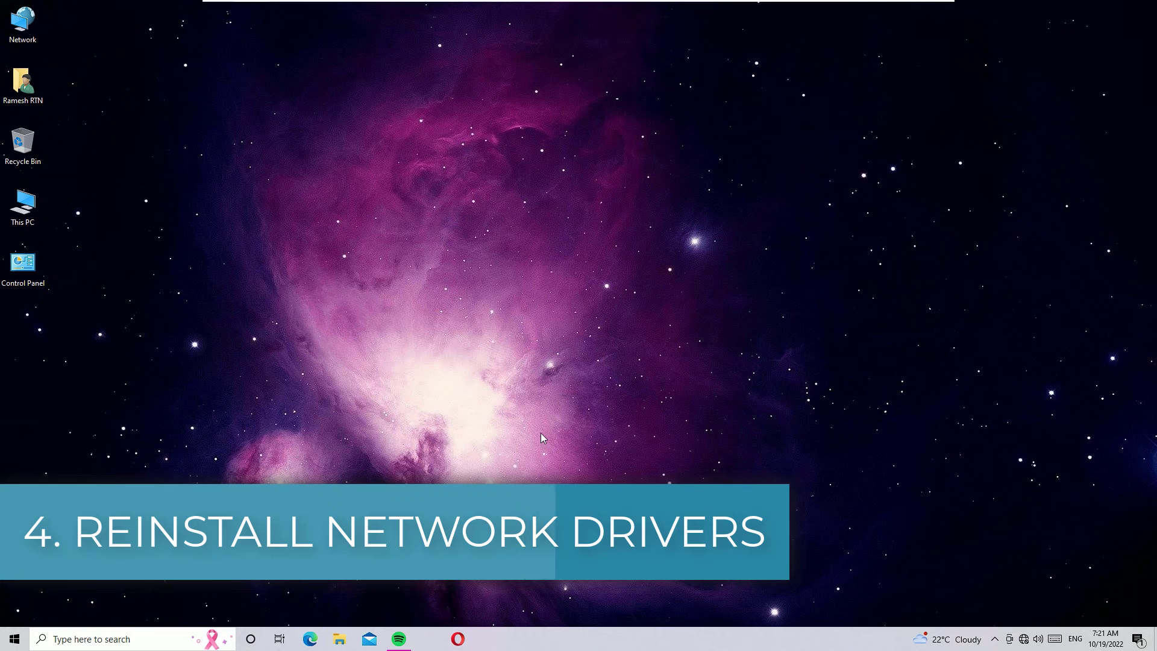
left_click(101, 642)
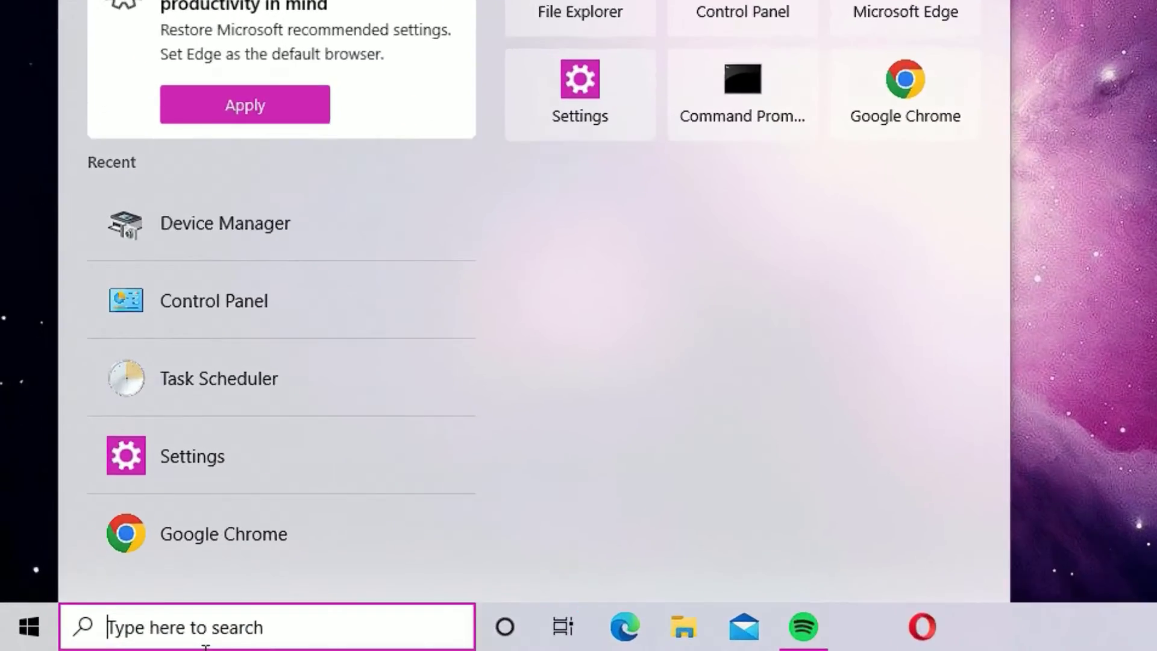
Open Device Manager from the search and expand Network adapters
type("de")
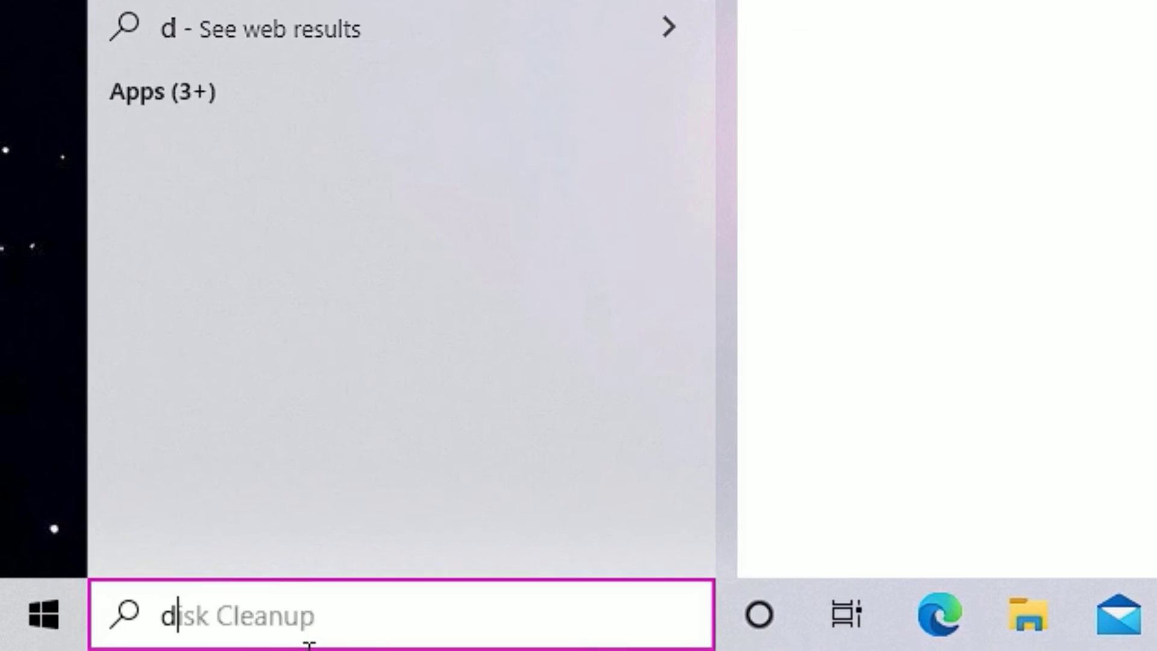
type("v")
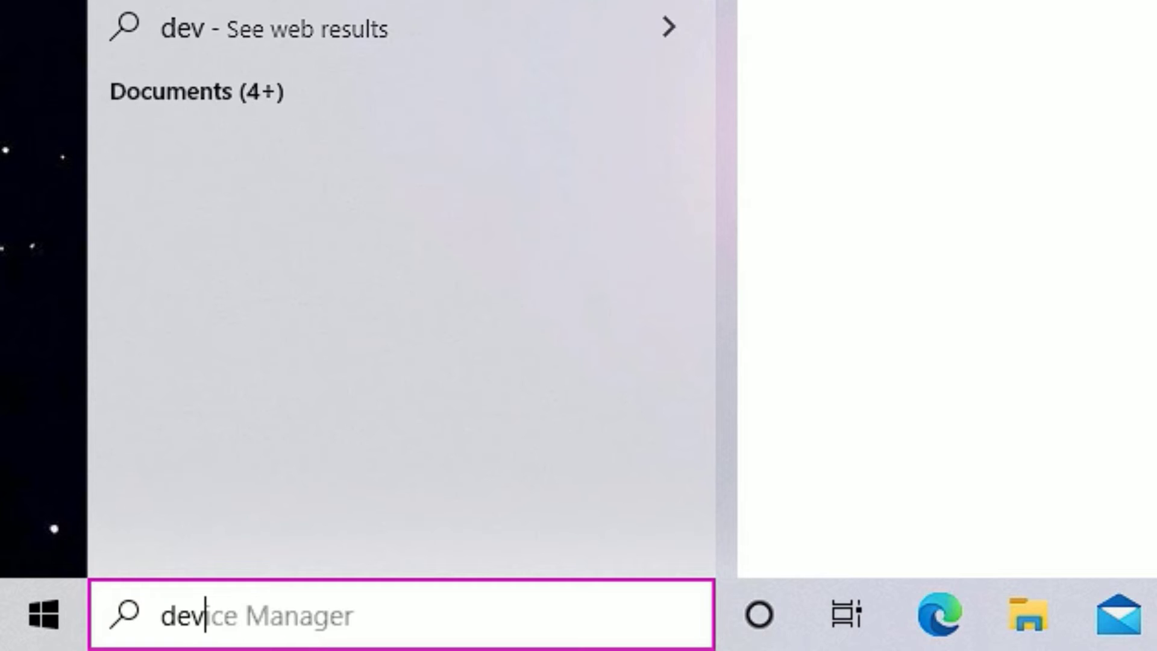
key("Return")
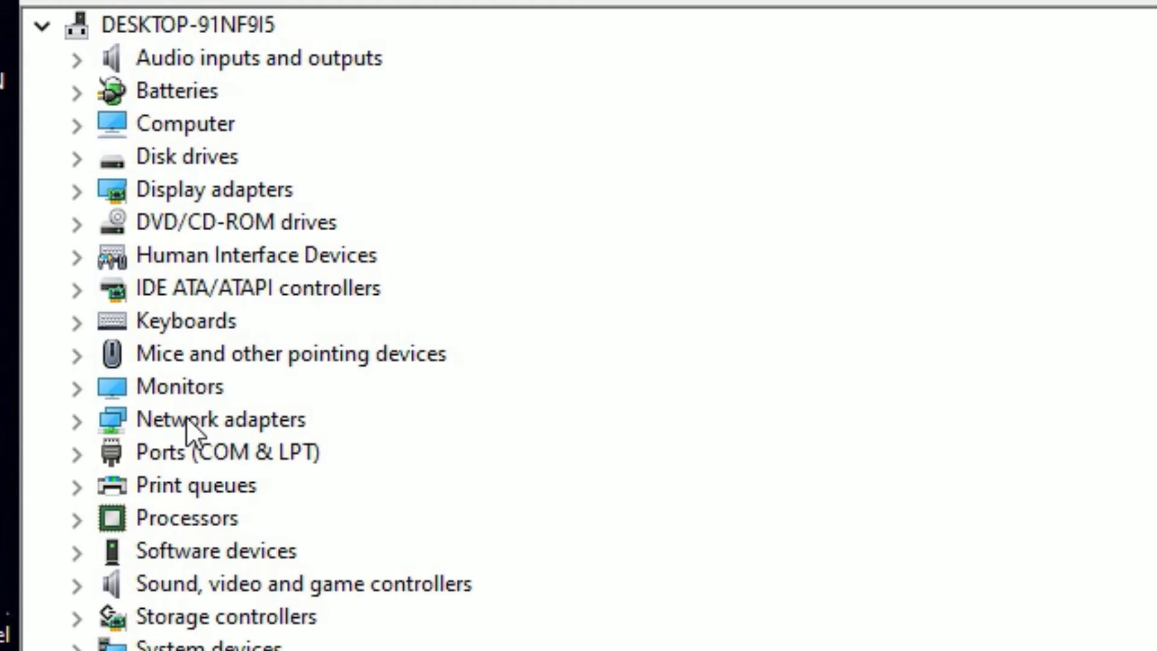
double_click(186, 417)
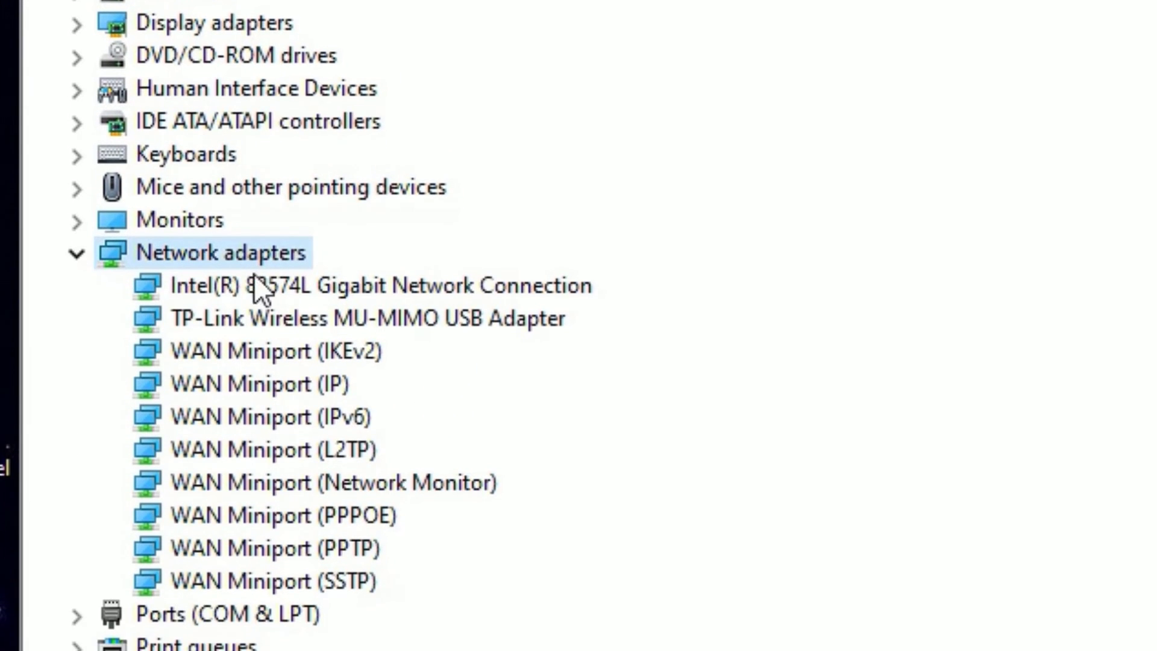
Uninstall the TP-Link Wireless MU-MIMO USB Adapter and confirm the removal
left_click(266, 285)
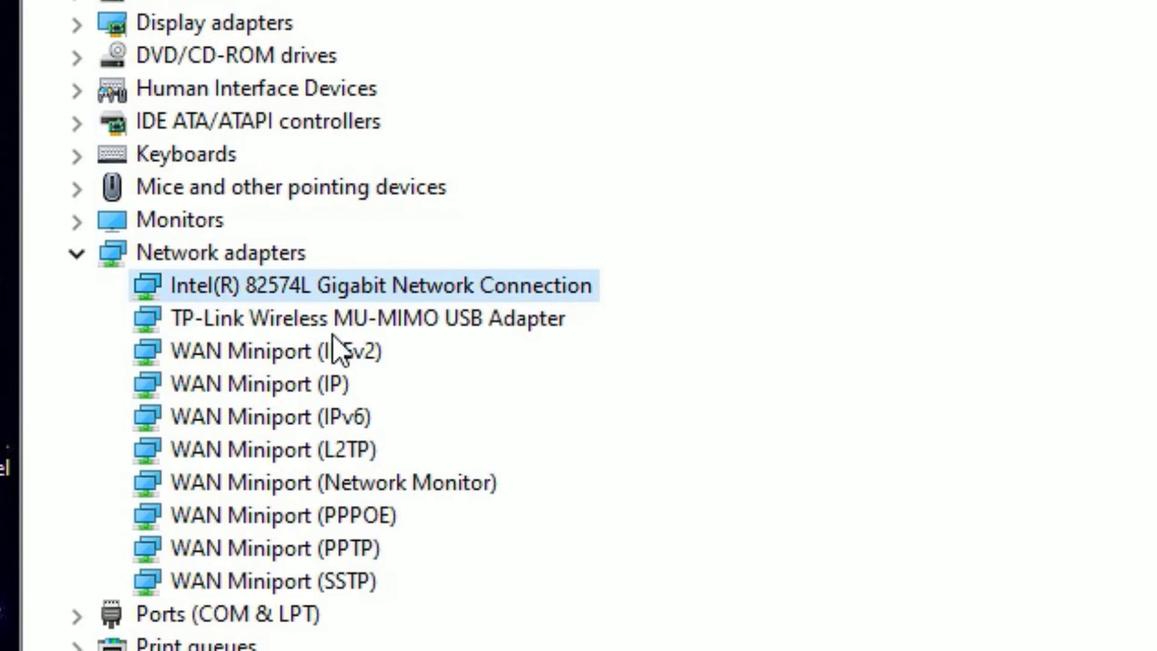
left_click(300, 329)
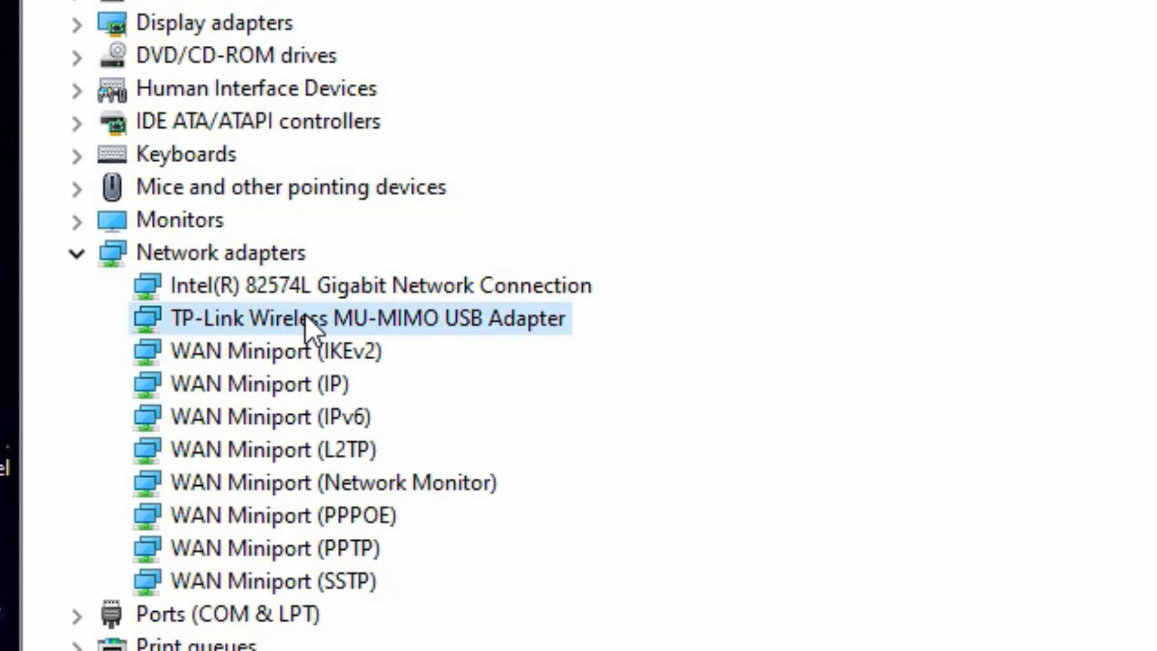
right_click(305, 314)
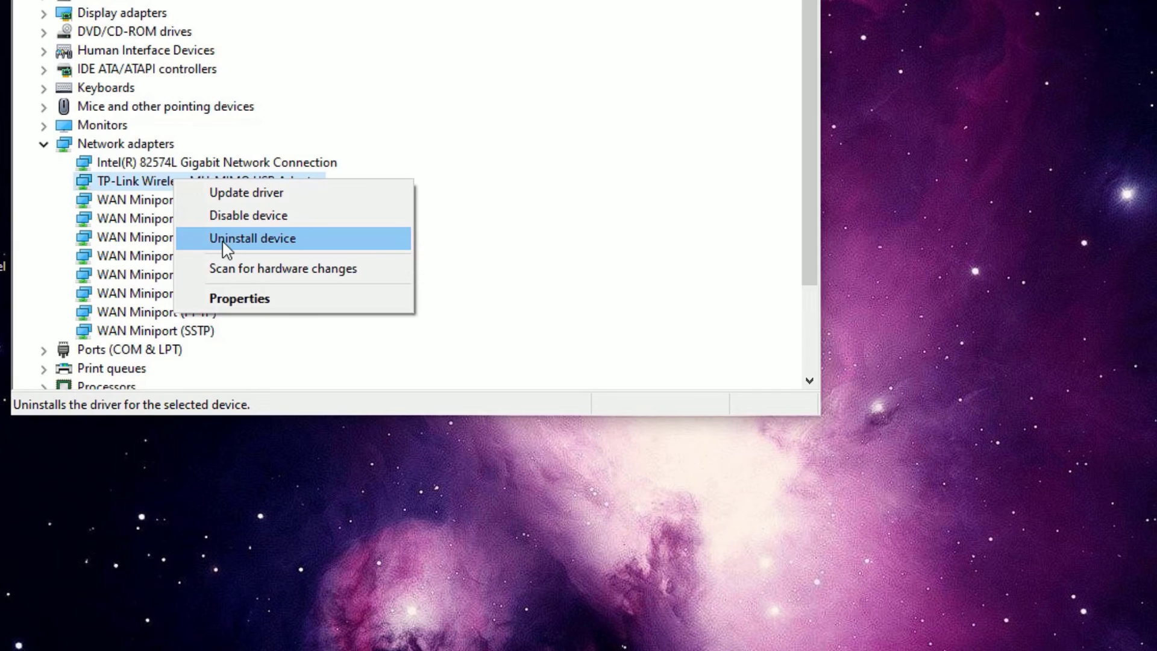
left_click(216, 246)
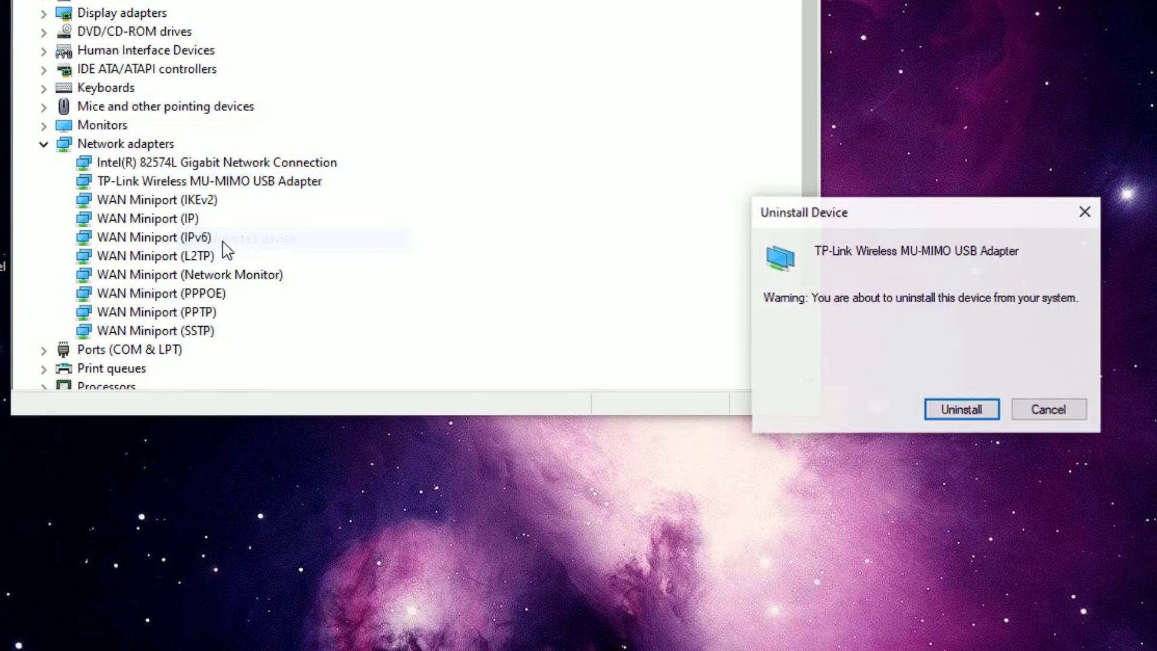
left_click(942, 413)
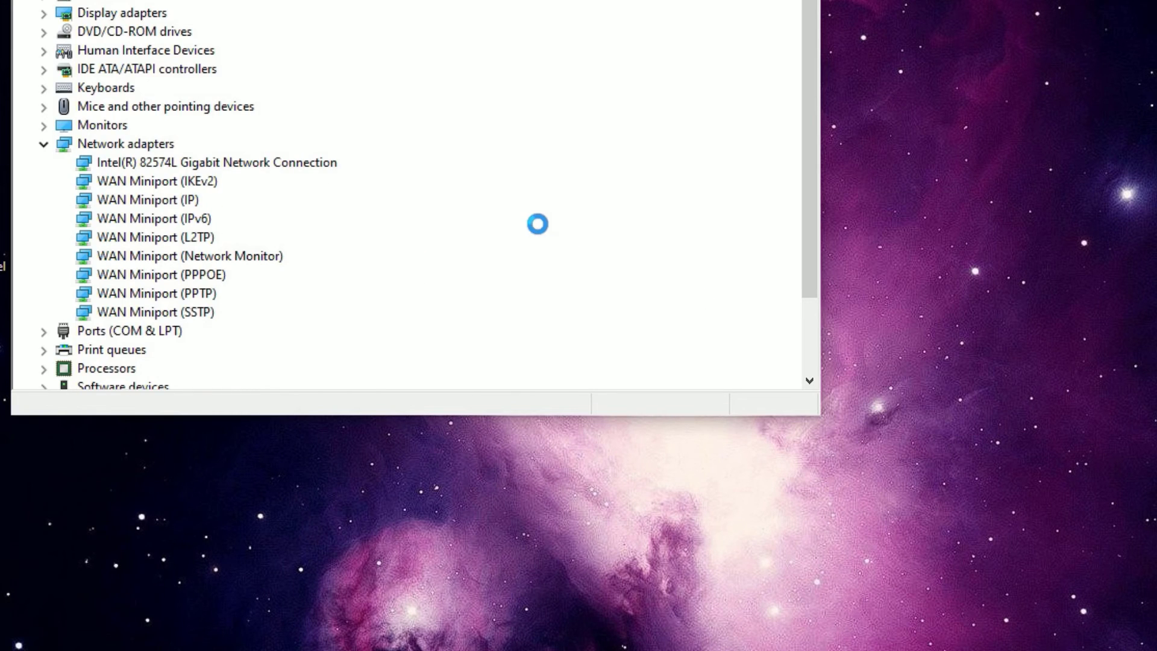
Uninstall the Intel network adapter, then rescan hardware so the adapters are redetected
right_click(132, 166)
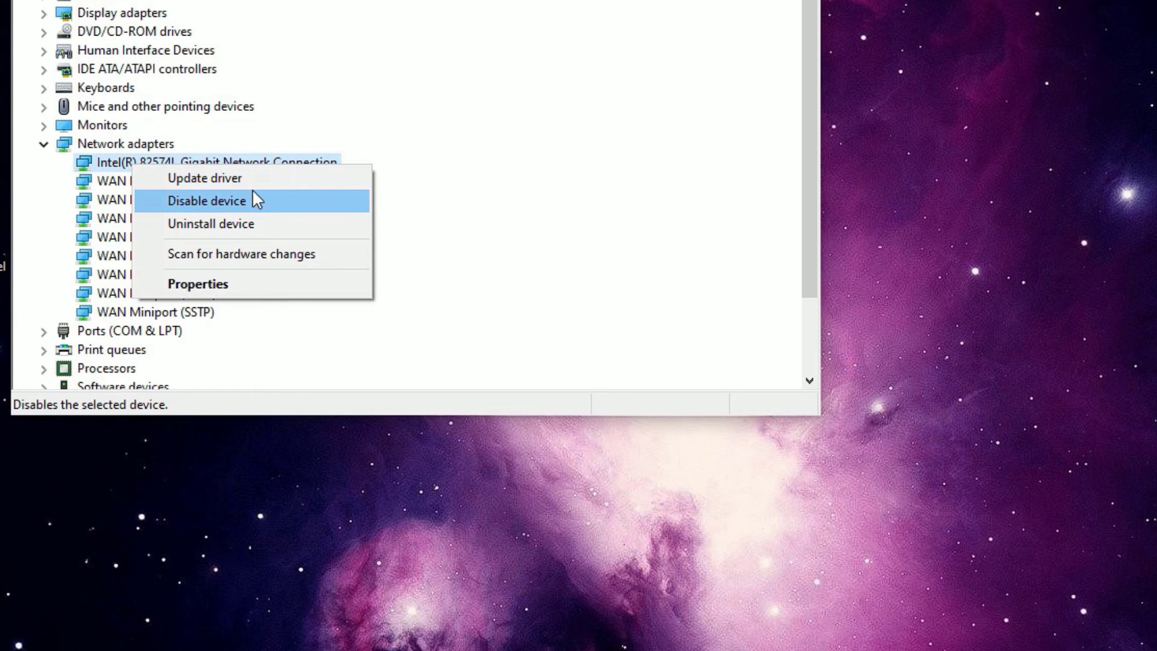
left_click(254, 228)
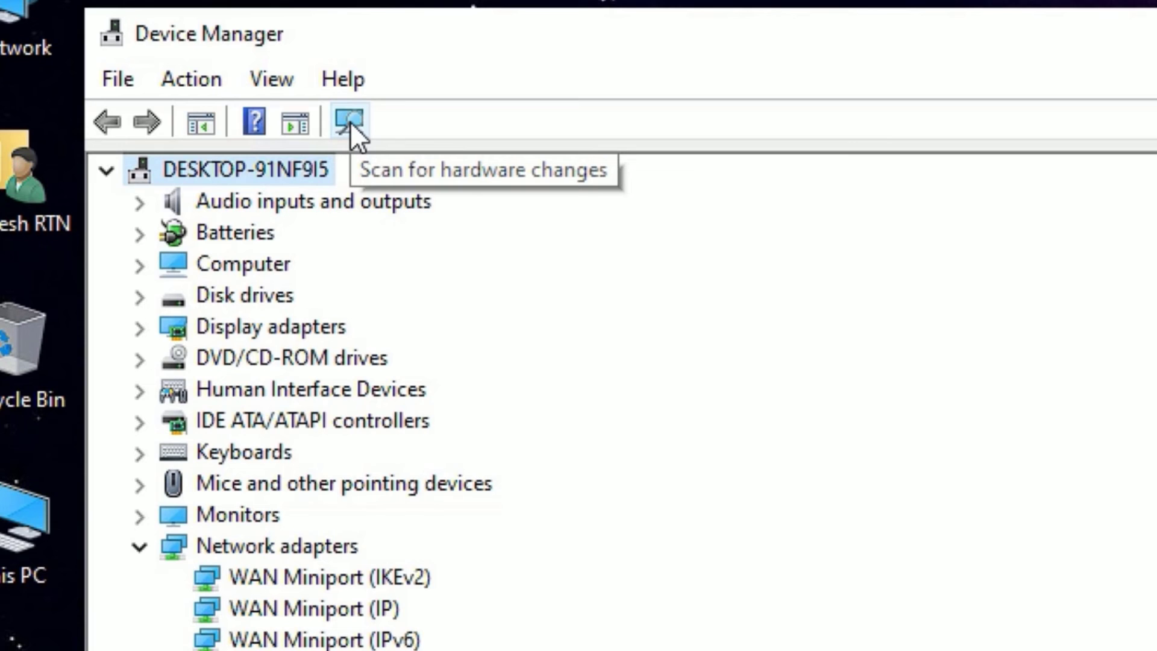
left_click(350, 121)
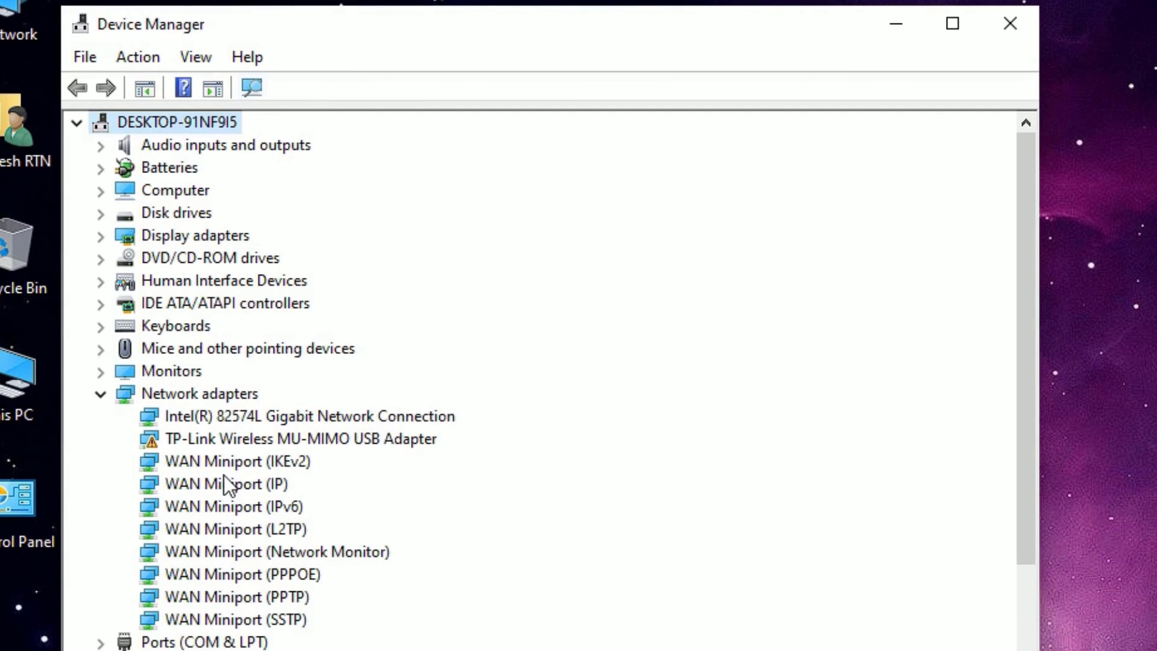
left_click(193, 419)
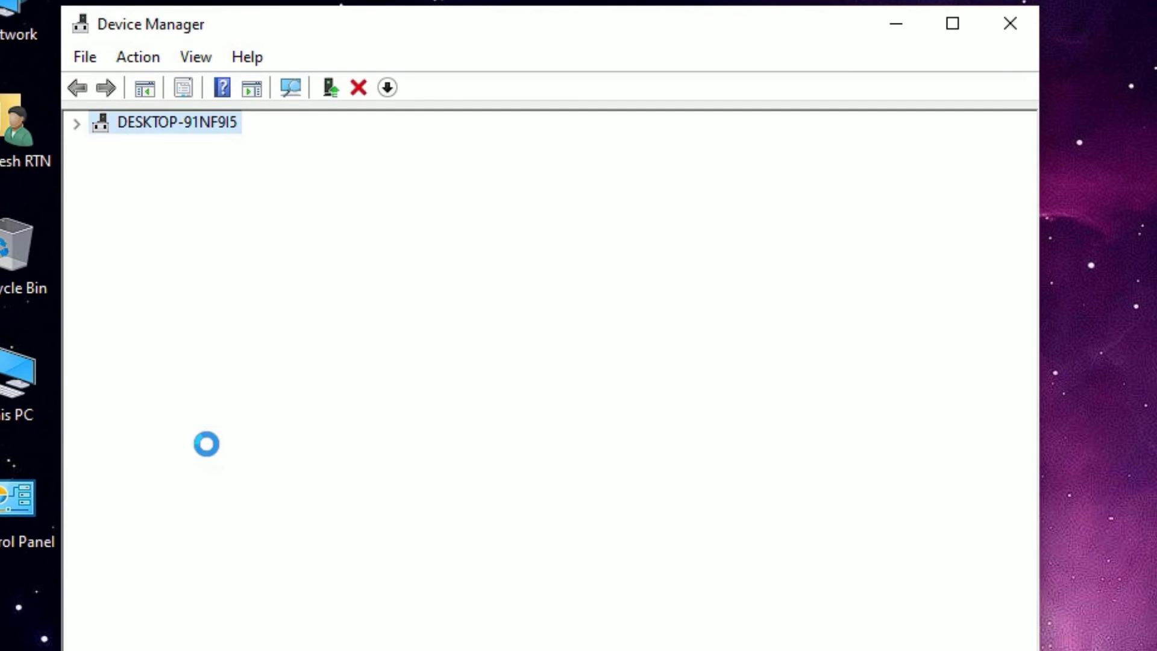
left_click(206, 444)
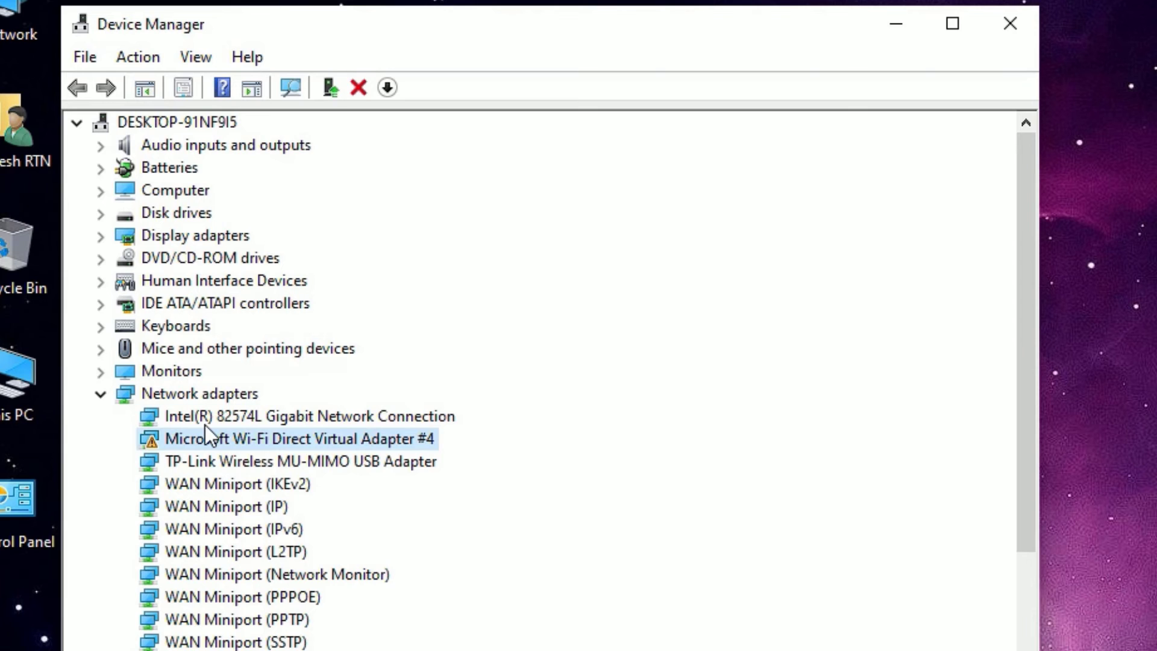
Close Device Manager and bring up the Start menu's power options to restart
left_click(1005, 27)
key("super")
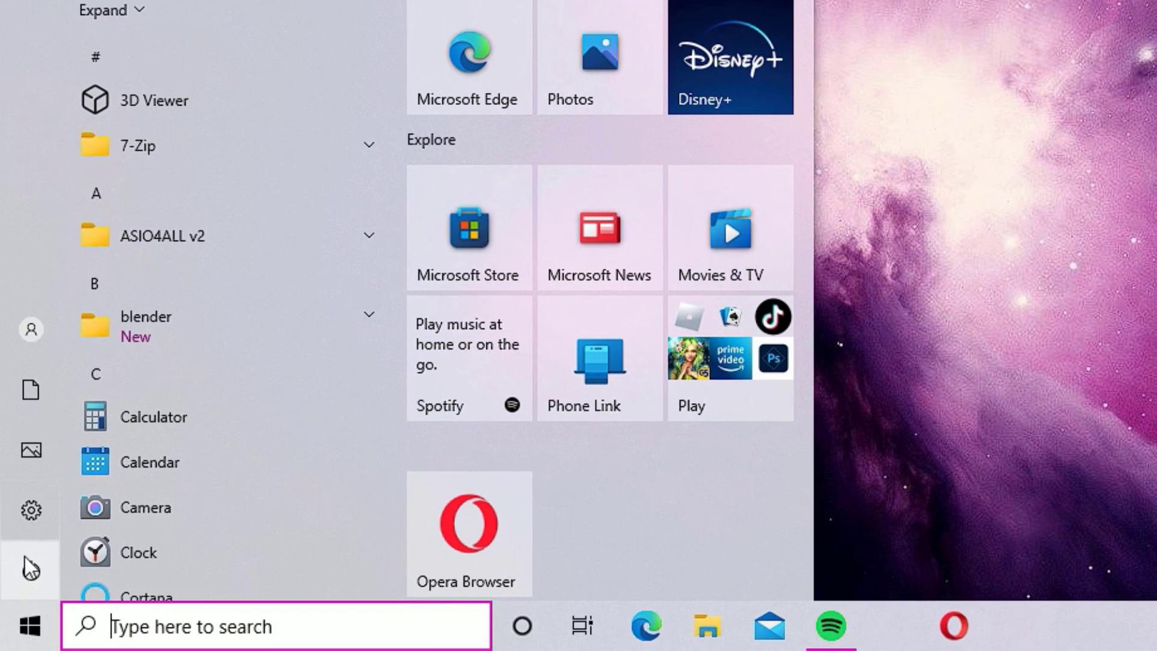
left_click(24, 566)
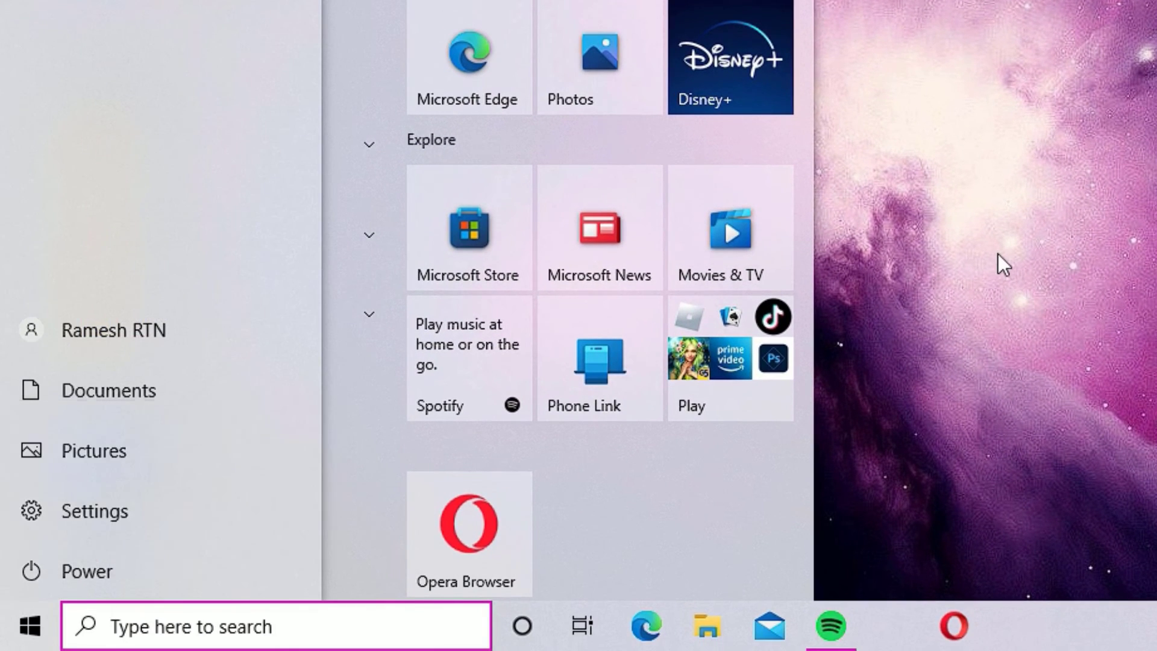